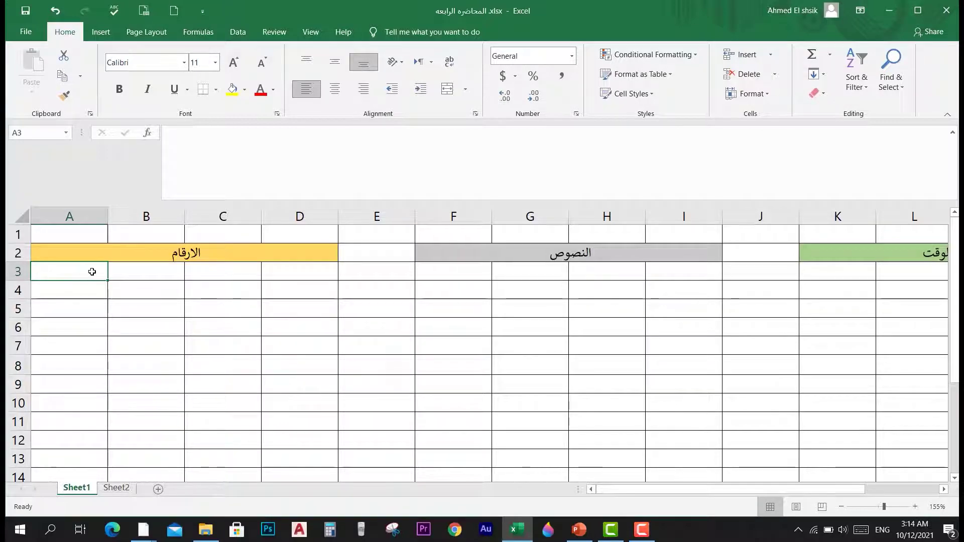
- Enter 1 in cell A3, 1.5 in A4 and 50% in A5
click(140, 270)
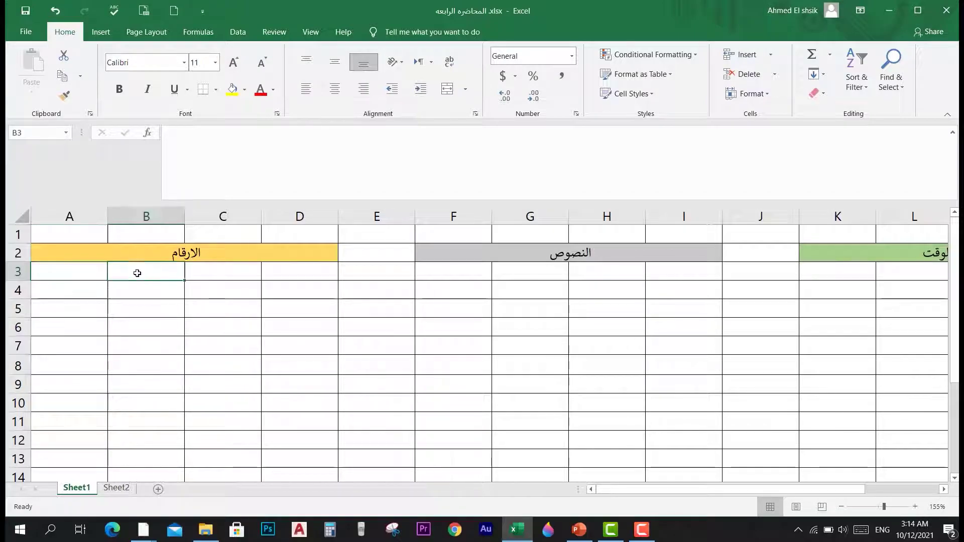
click(78, 272)
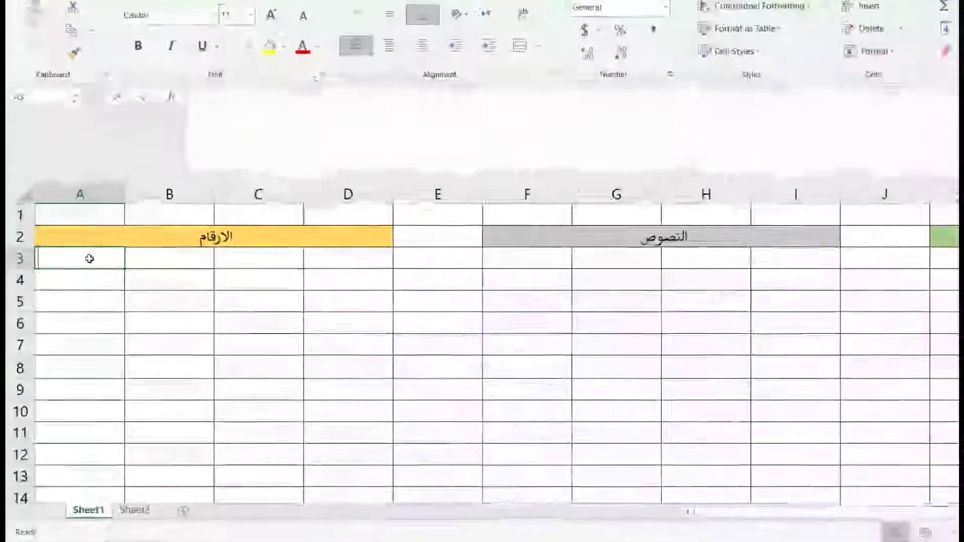
text(1)
key(Return)
text(1.5)
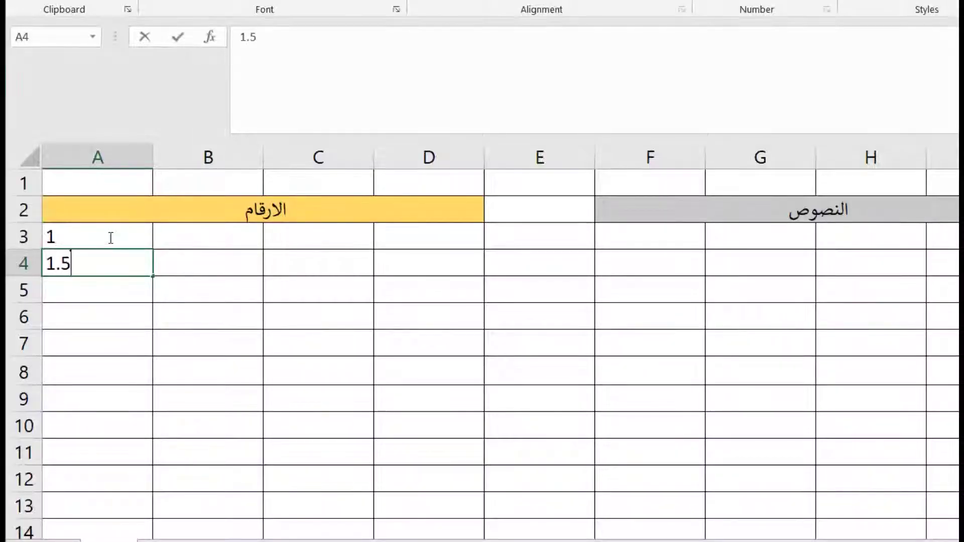
key(Return)
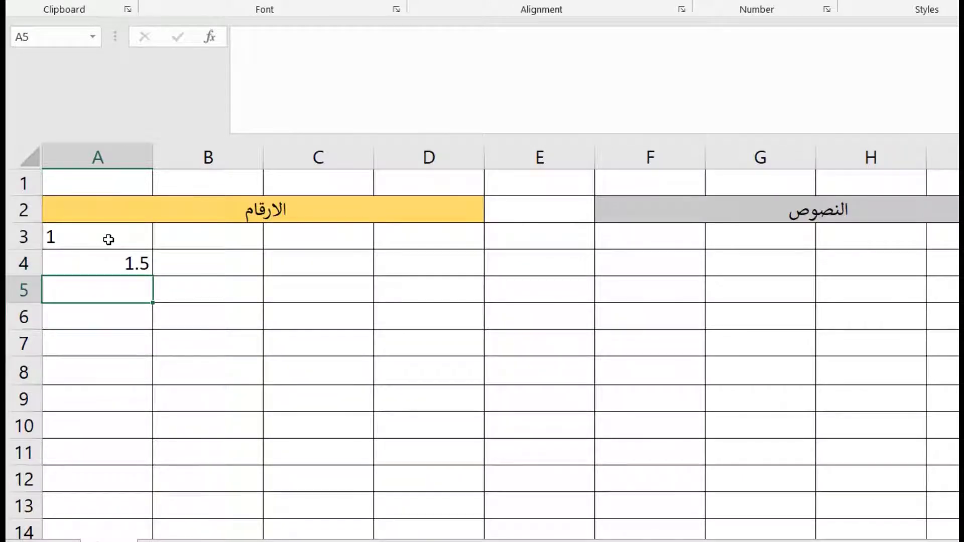
text(50)
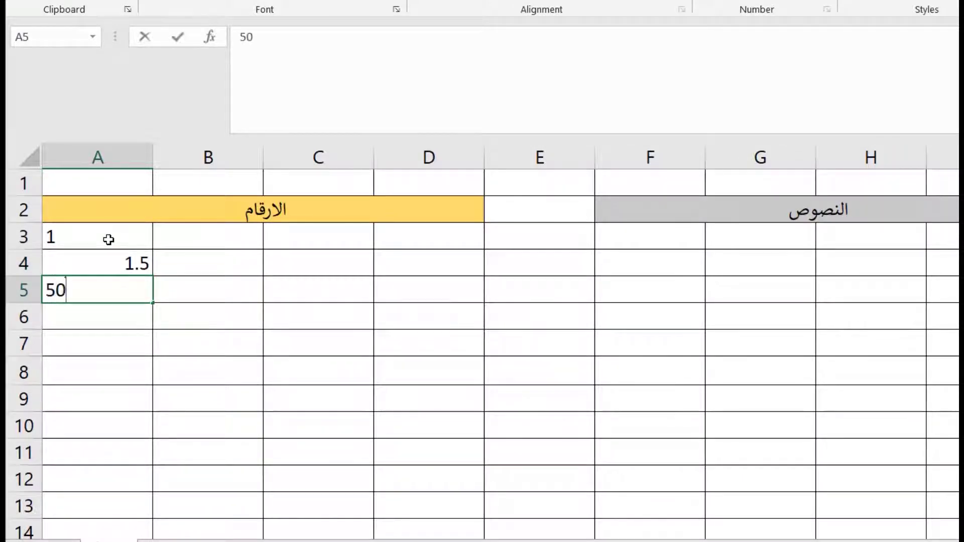
text(%)
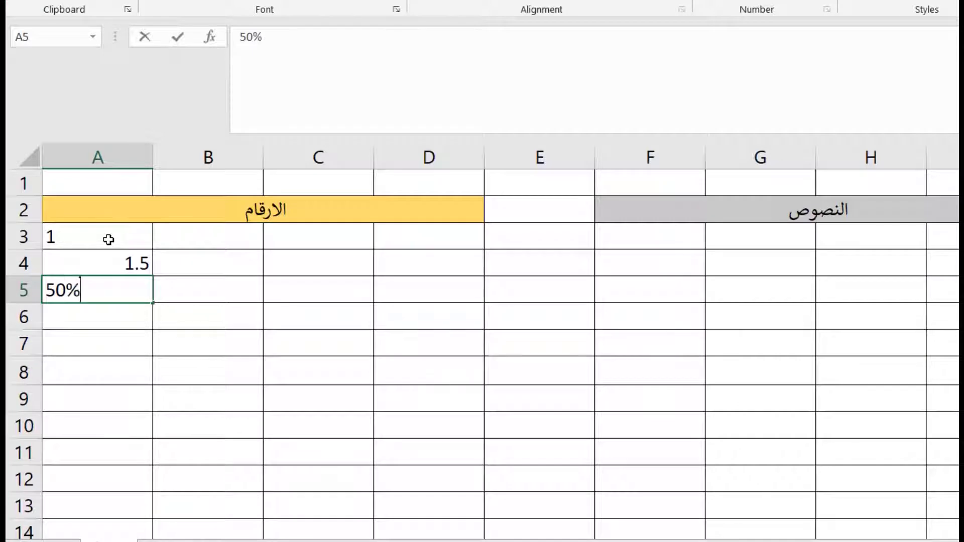
key(Return)
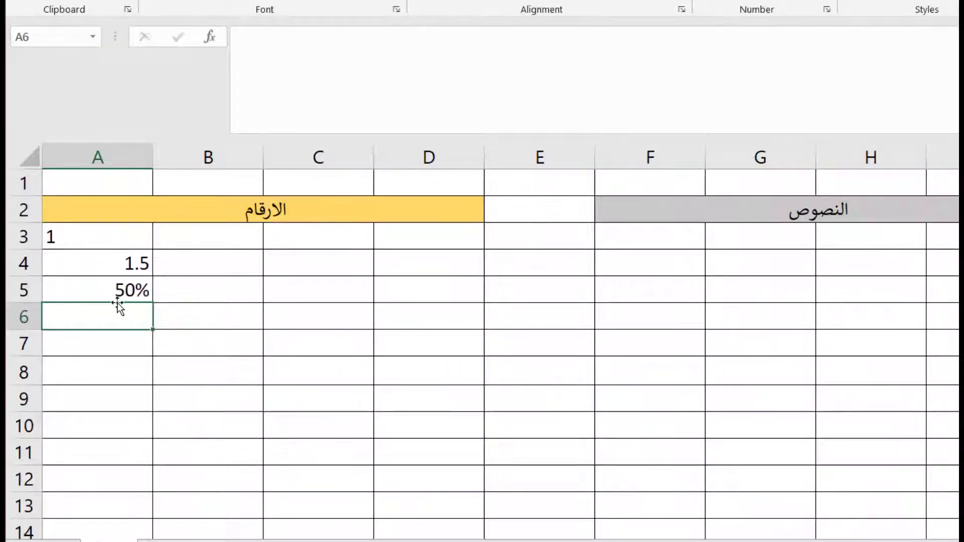
- Change the percentage in cell A5 to 25%
click(131, 285)
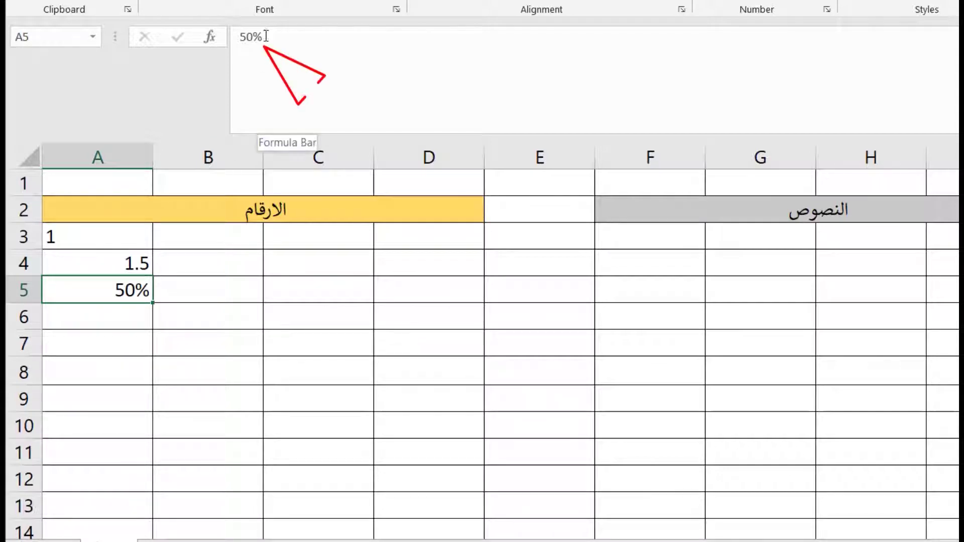
drag(240, 37, 255, 38)
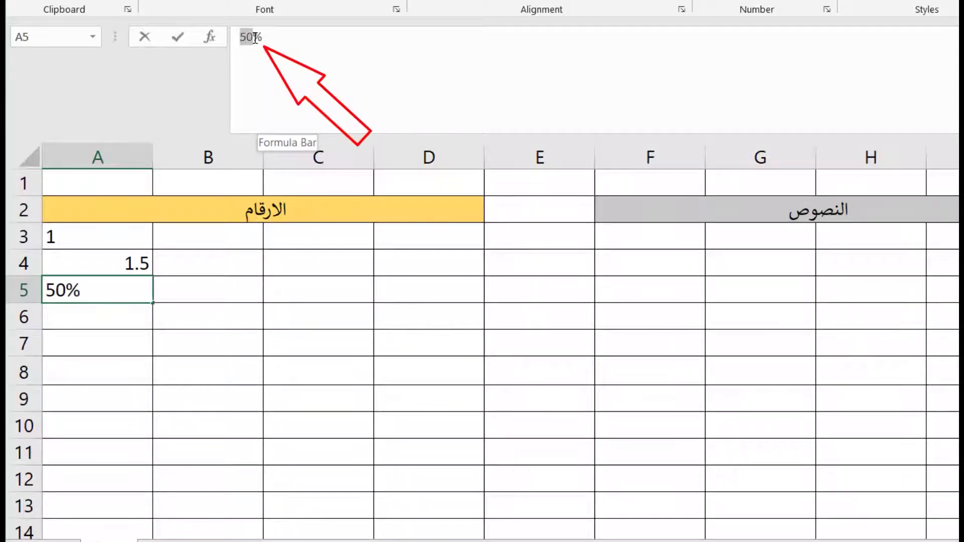
text(25)
key(Return)
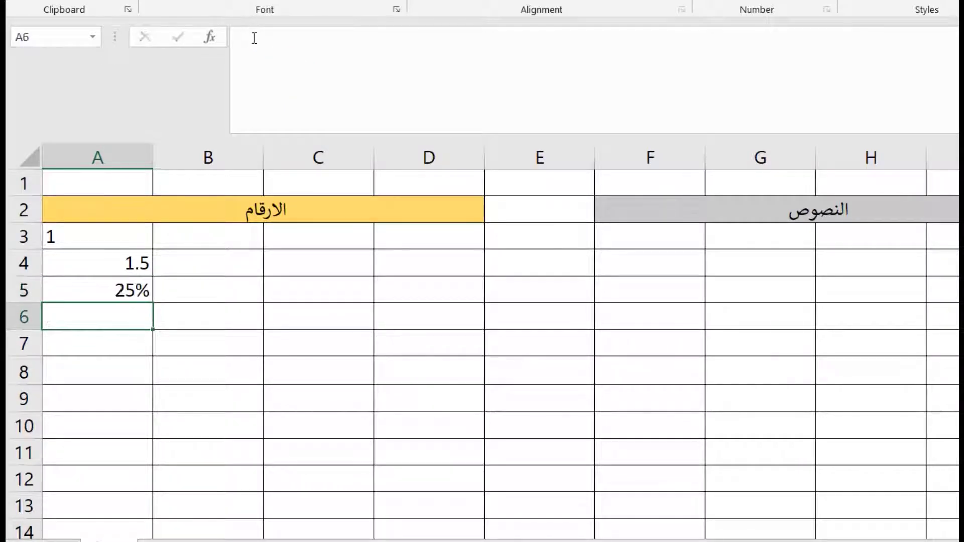
click(142, 291)
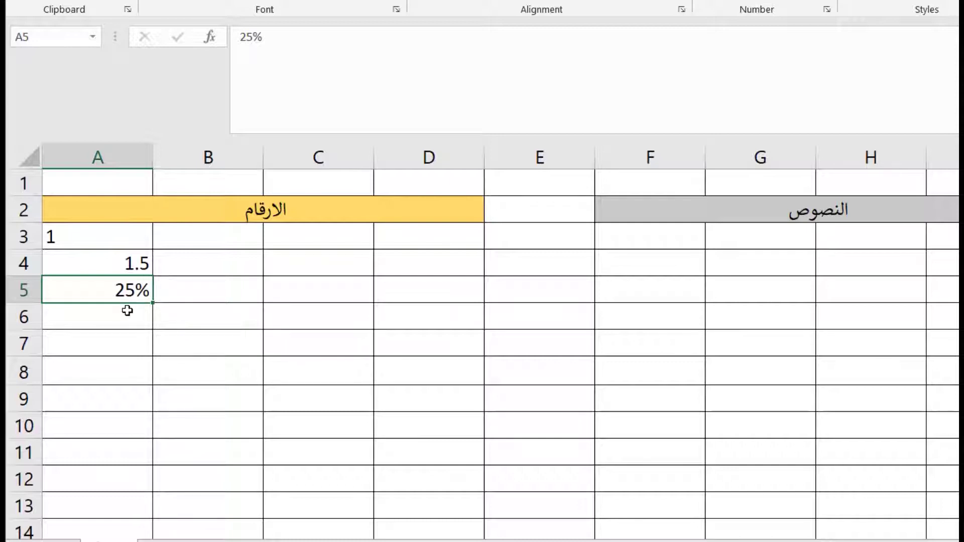
- Enter the dollar amount 6$ in cell A6
click(131, 306)
double_click(131, 305)
text(6)
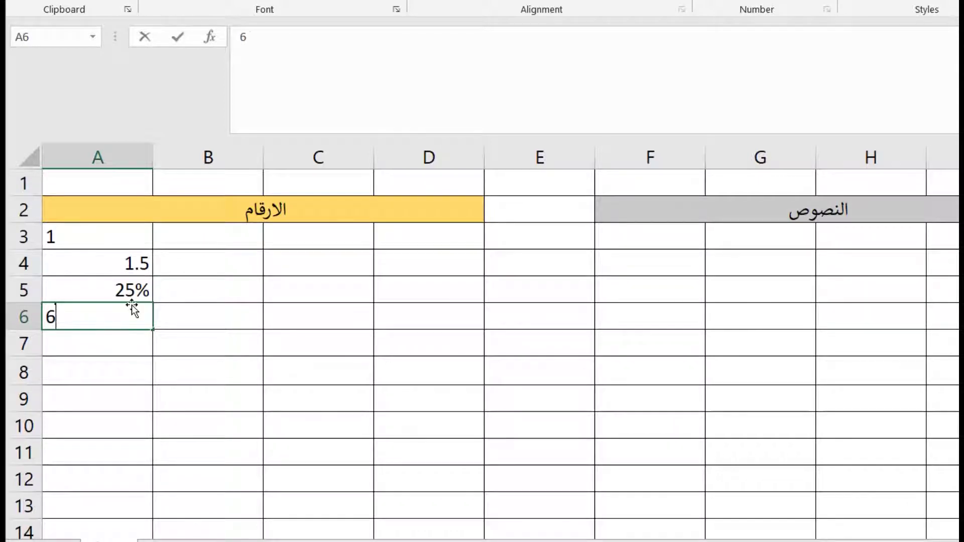
text($)
key(Return)
click(126, 310)
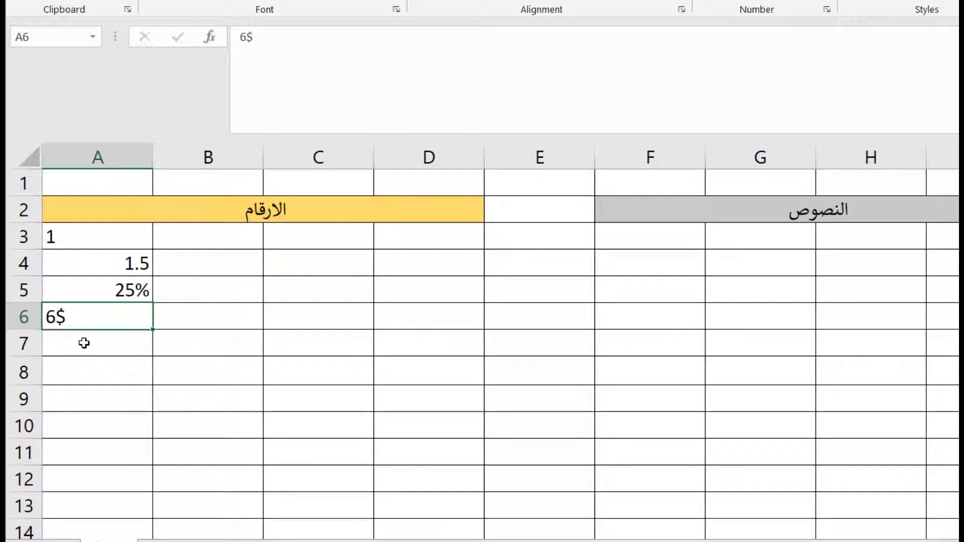
- Try adding the values of A4 and A6 with the formula =A4+A6 in cell B6
click(187, 314)
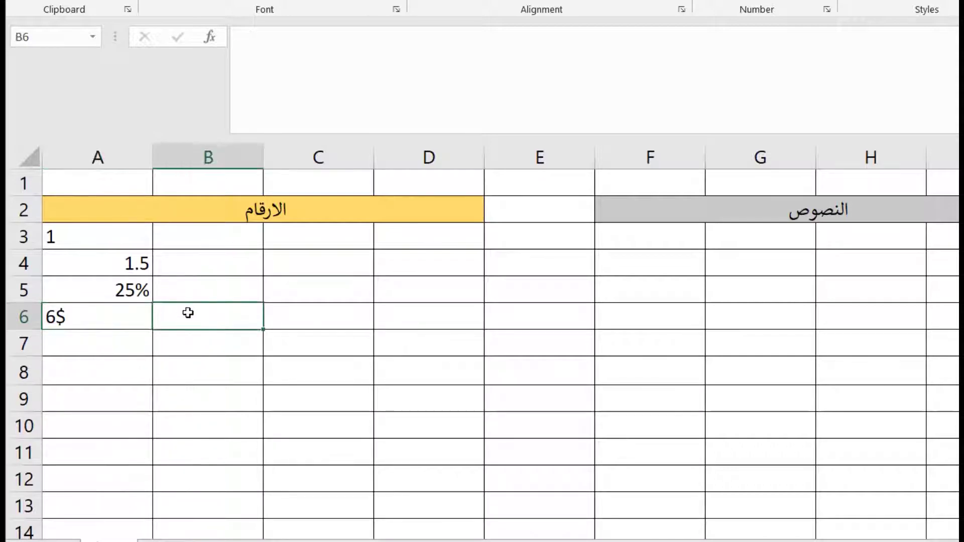
text(=)
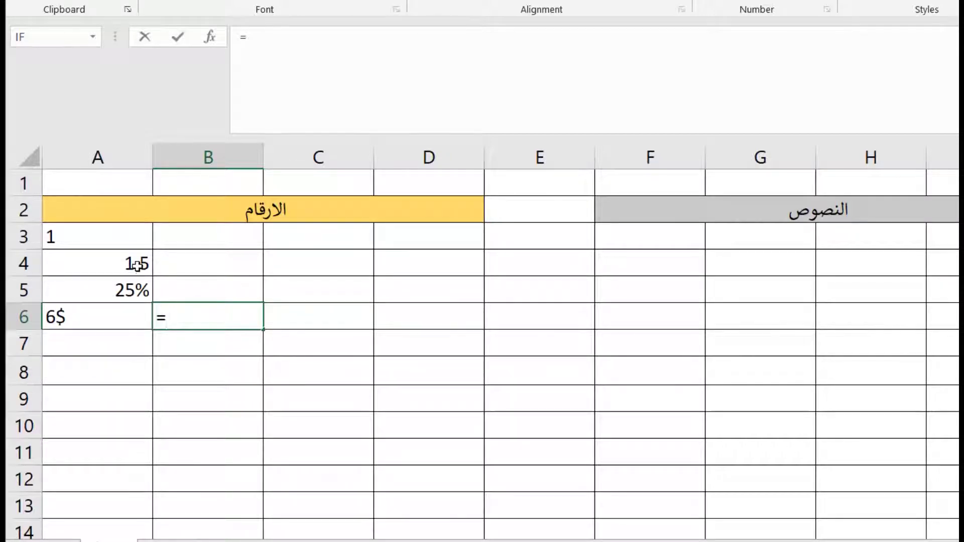
click(136, 265)
text(+)
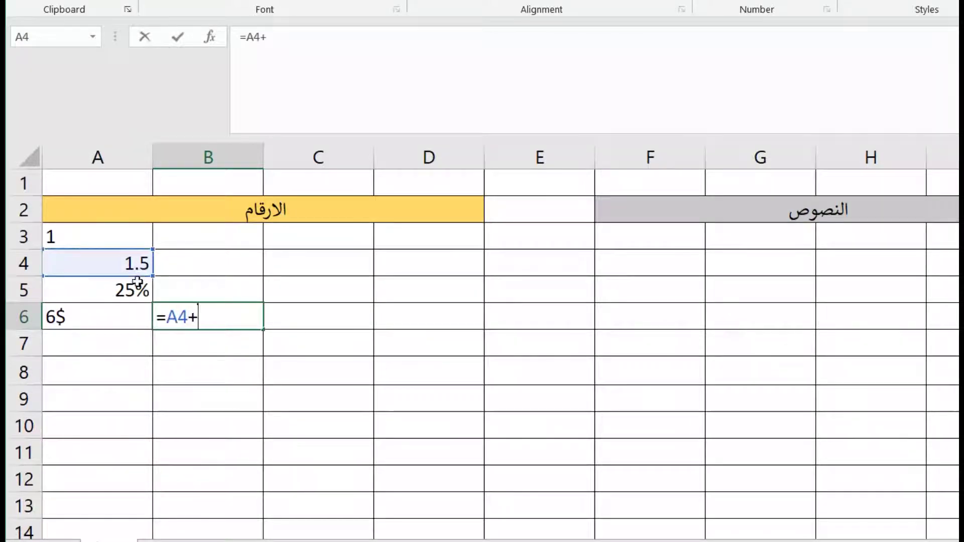
click(87, 315)
key(Return)
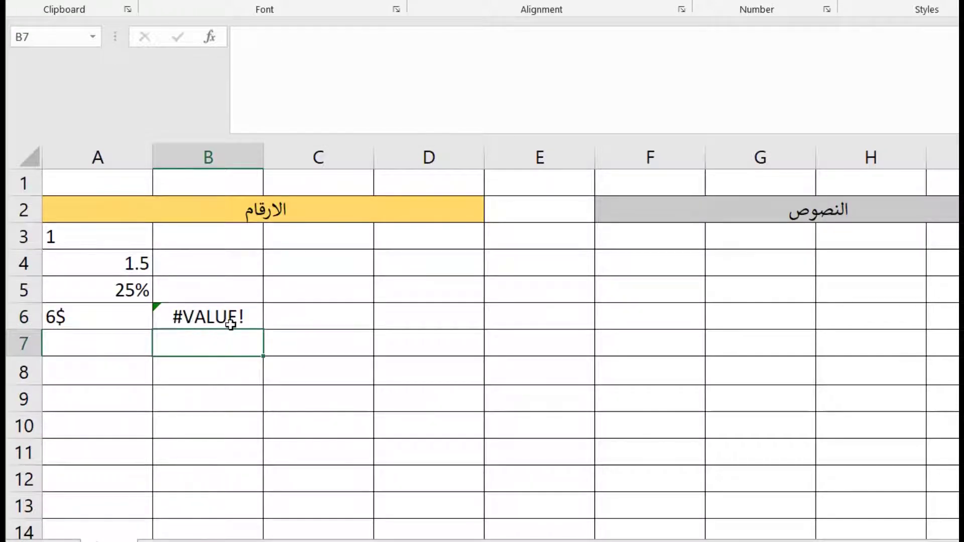
- Delete the addition formula from cell B6
click(110, 317)
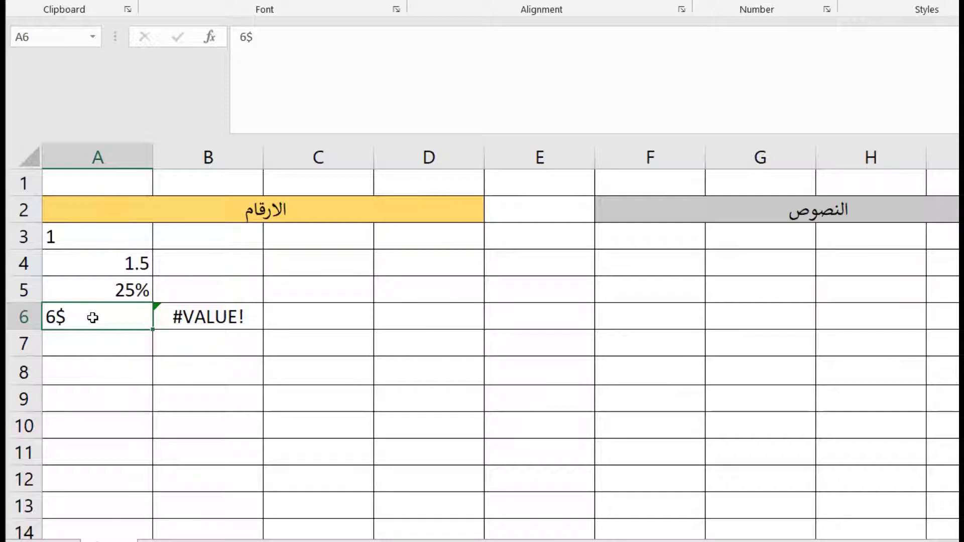
click(229, 331)
key(Delete)
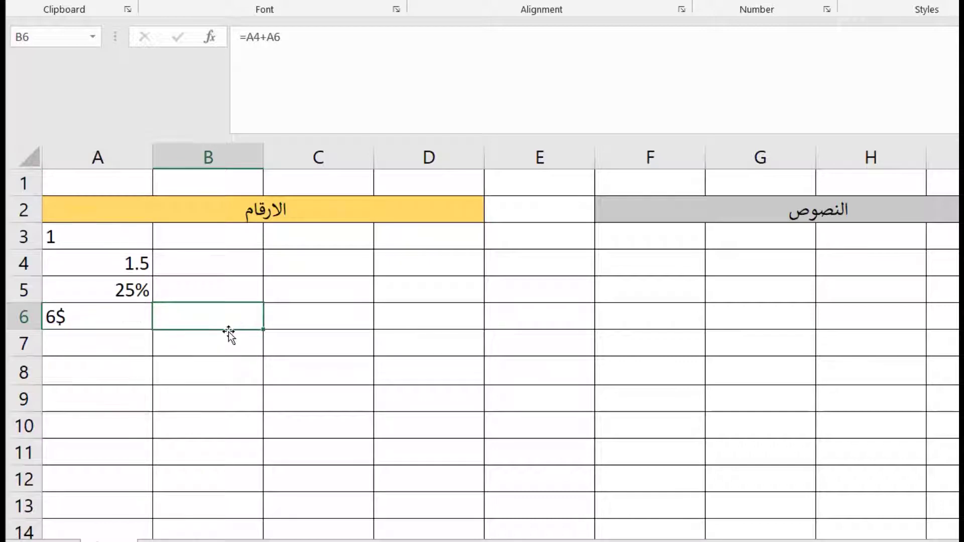
- Enter the numbers 1, 2 and 3 in cells B3 to B5
click(239, 238)
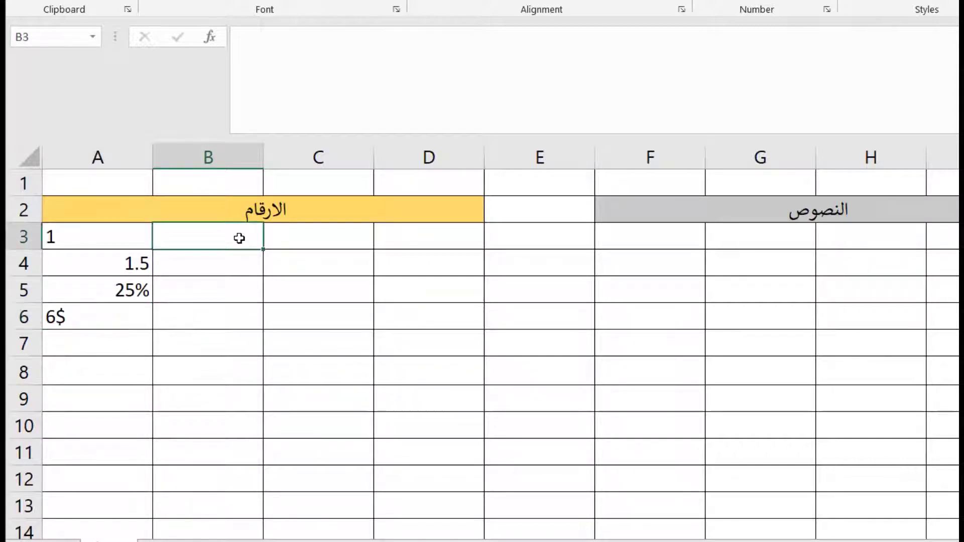
text(1)
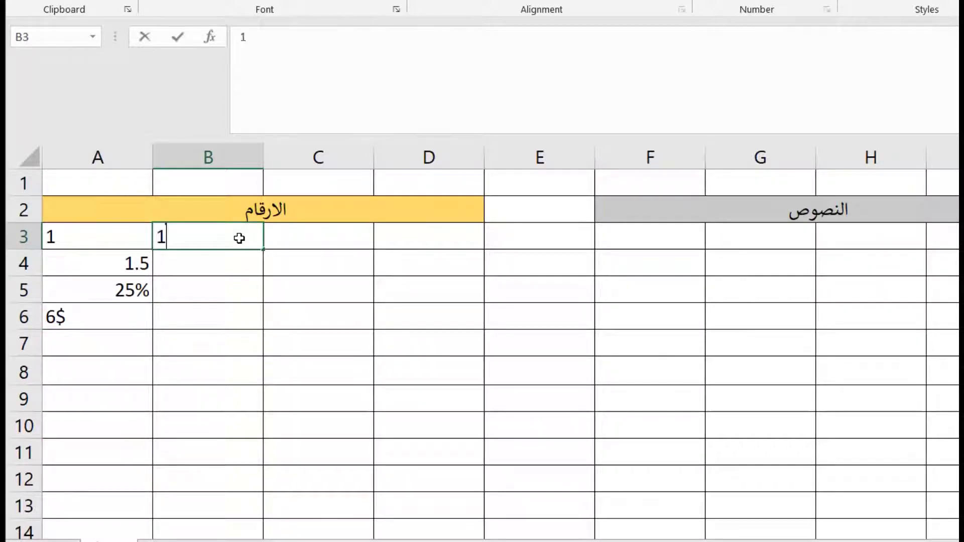
key(Return)
text(2)
key(Return)
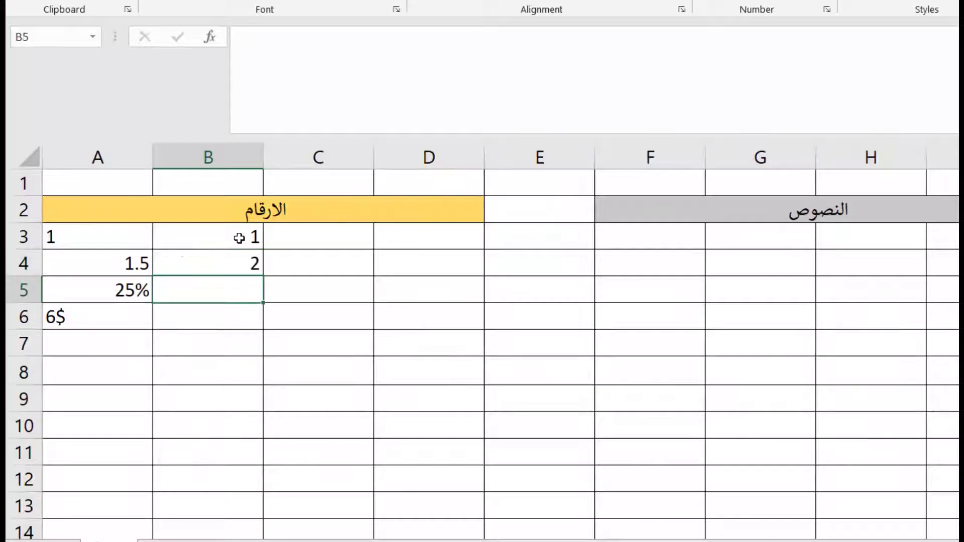
text(3)
key(Return)
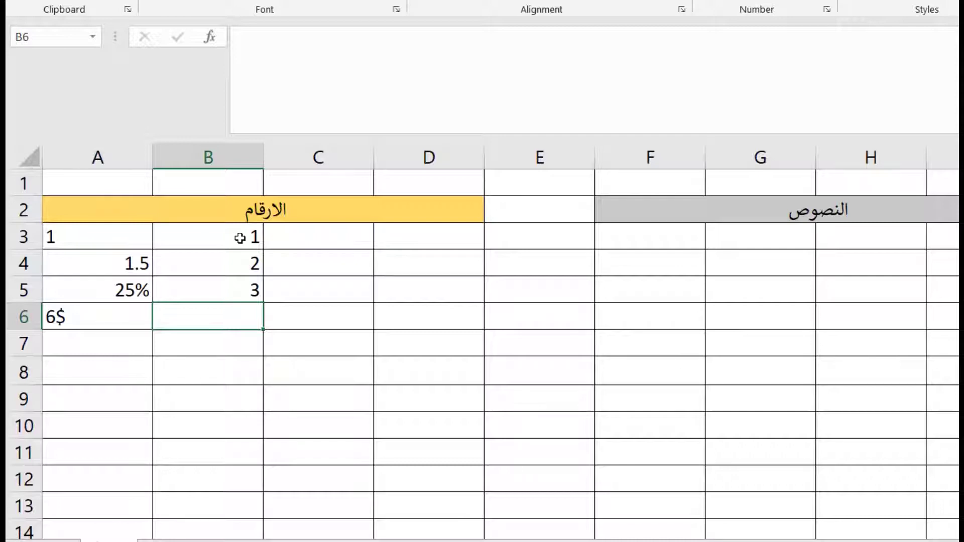
- Enter 1 in cell C3 and autofill it down to C13 with the Fill Series option
click(333, 232)
text(1)
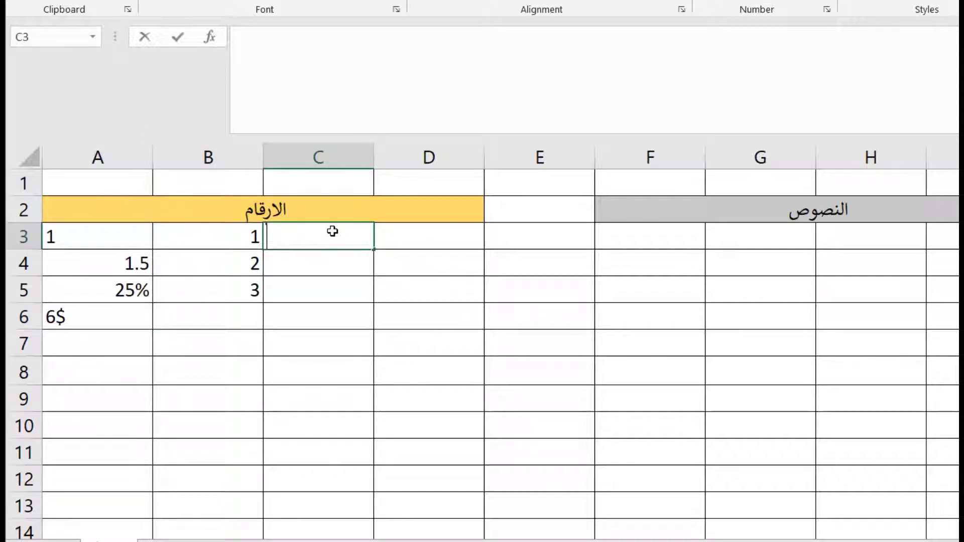
key(Return)
click(332, 228)
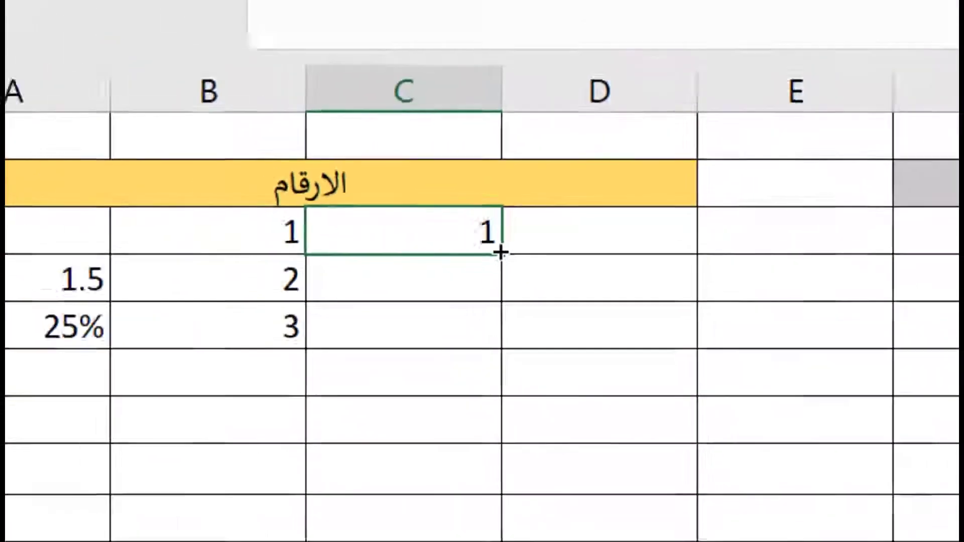
drag(438, 305, 425, 380)
drag(508, 270, 414, 482)
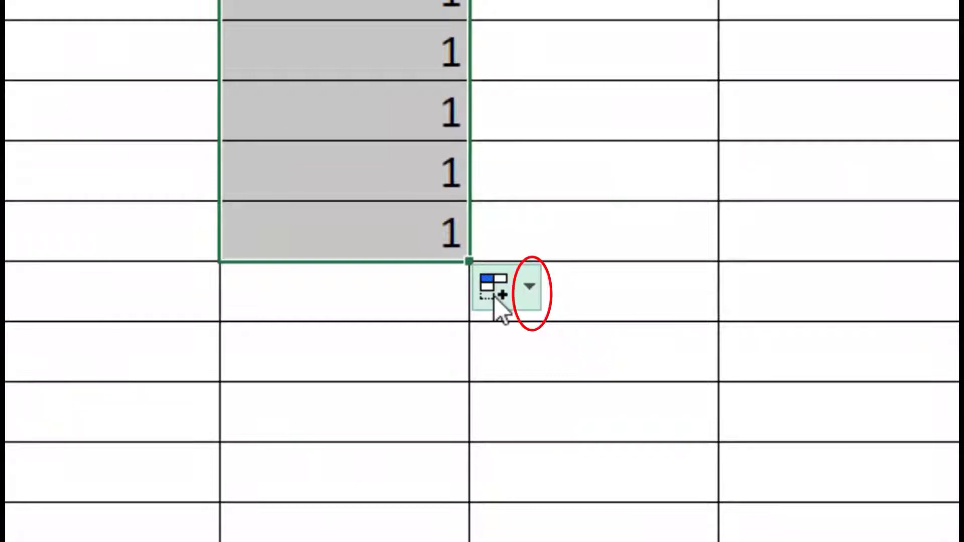
click(529, 290)
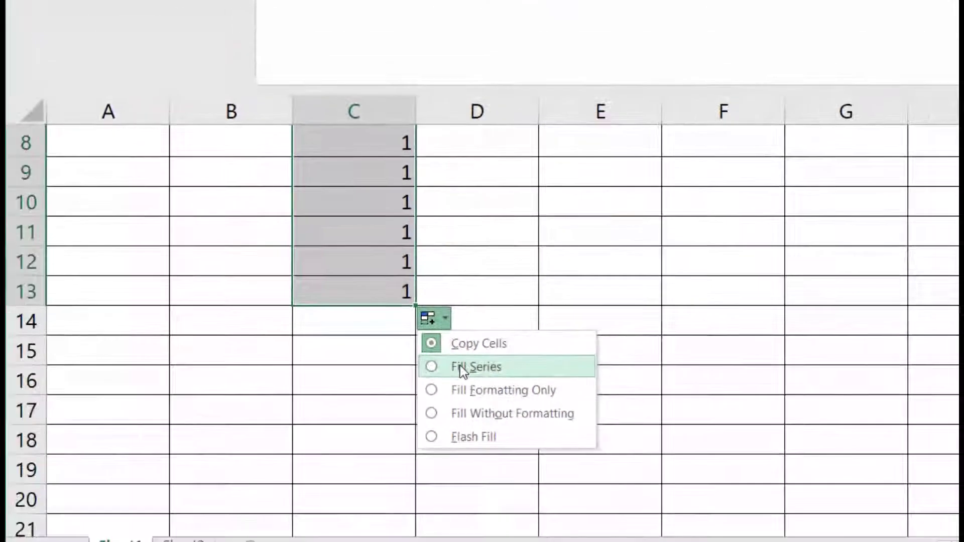
click(560, 387)
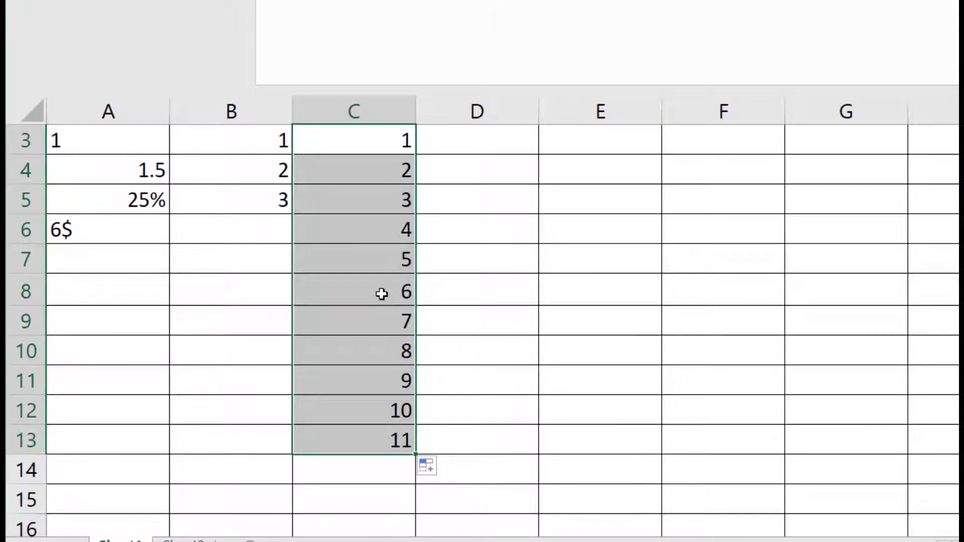
- Extend the 1, 2, 3 sequence in column B down to cell B15 with autofill
click(280, 140)
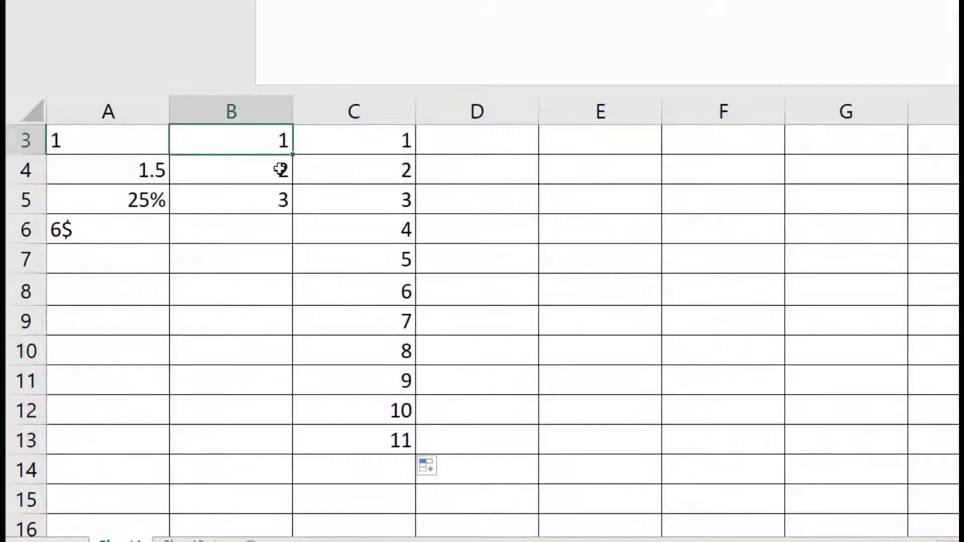
click(279, 170)
click(270, 200)
click(270, 139)
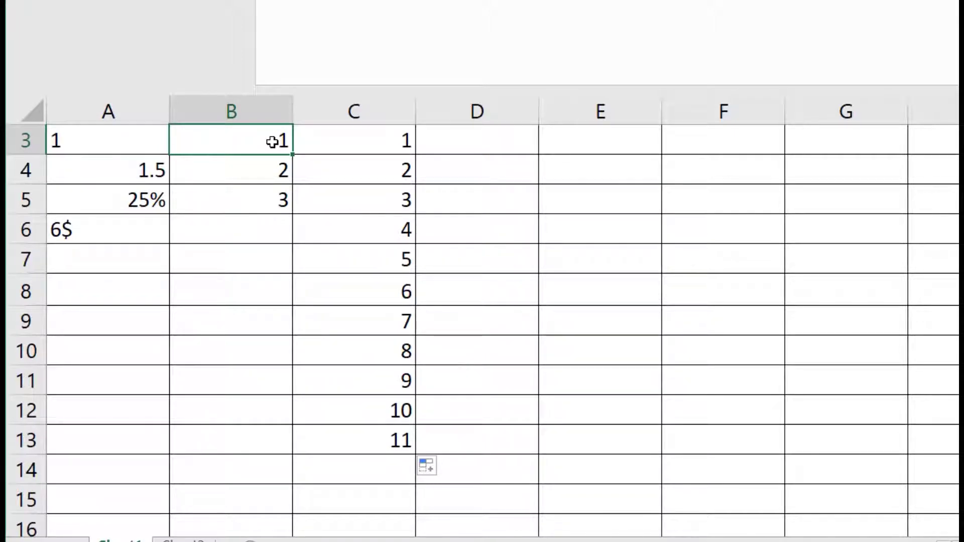
drag(272, 142, 284, 511)
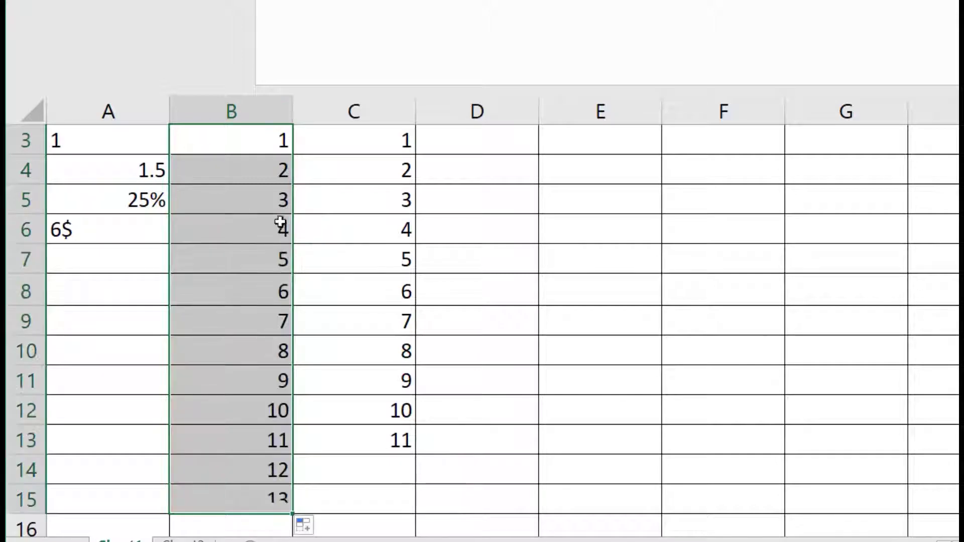
- Enter 5 in D10 and 10 in D11, and autofill the sequence down to D17
scroll(523, 369, up, 1)
click(524, 369)
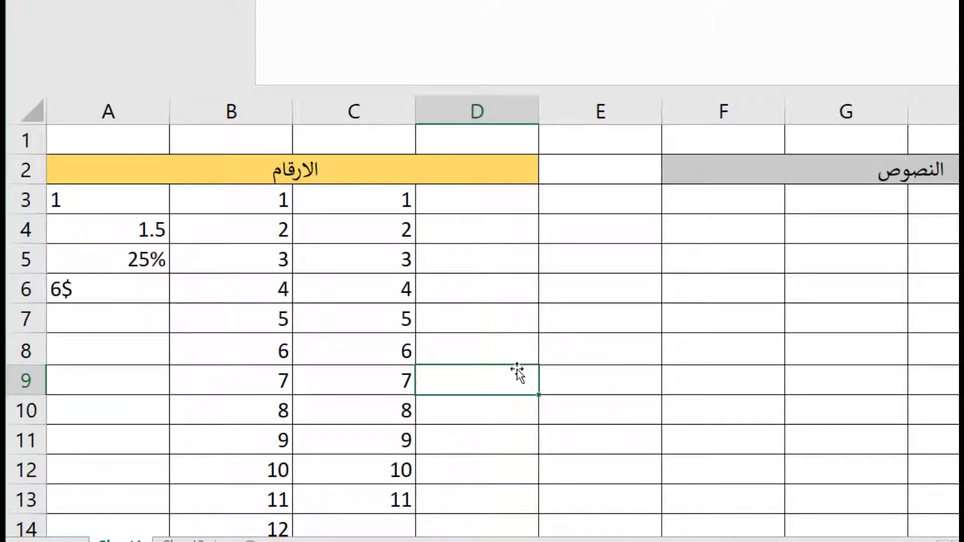
click(504, 418)
text(5)
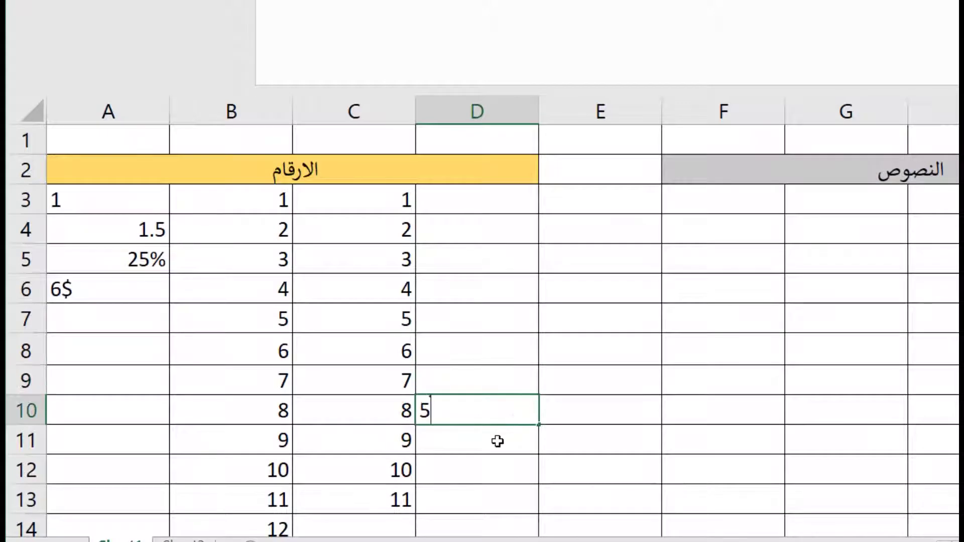
key(Return)
text(10)
key(Return)
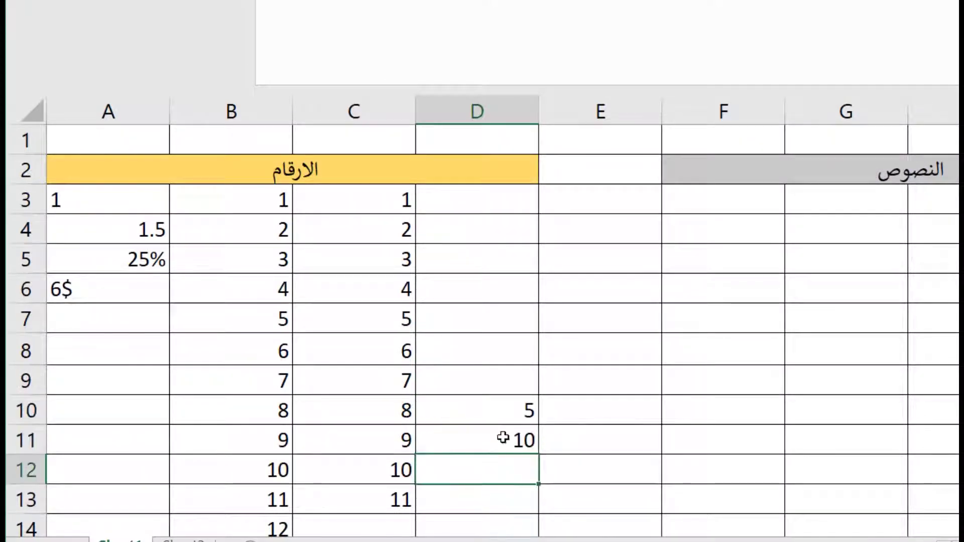
drag(512, 411, 531, 454)
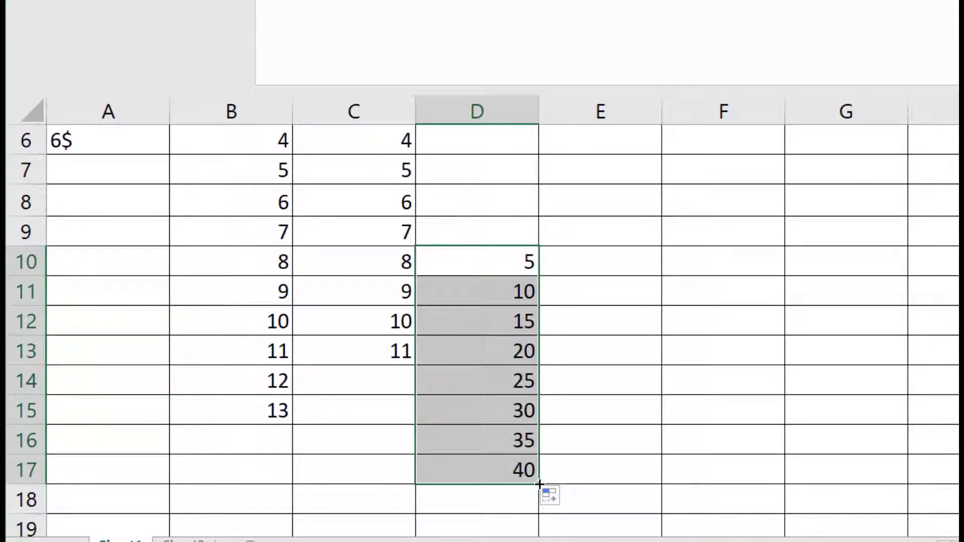
- Extend the number sequence in column D upward to cell D7 with autofill
drag(539, 483, 539, 152)
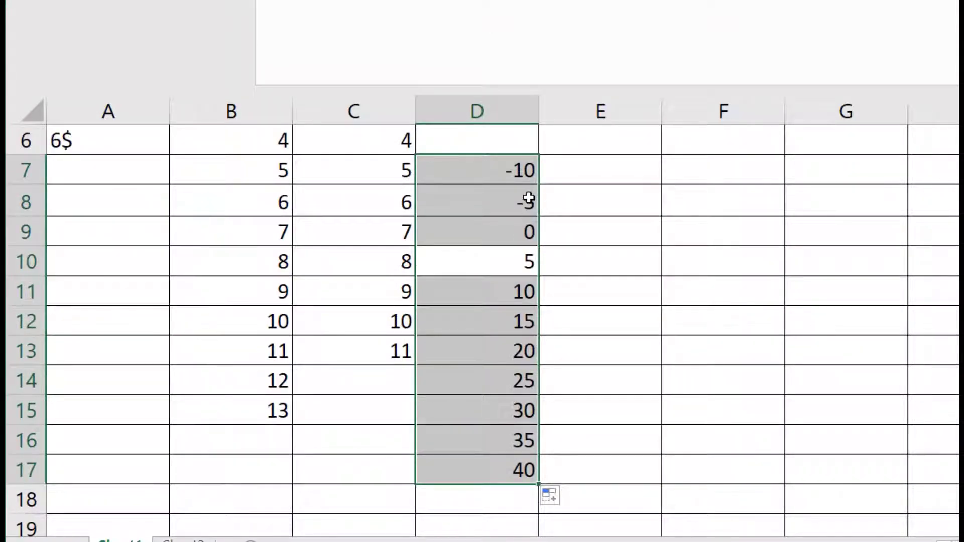
- Enter 5 in G13 and 10 in H13, and autofill the sequence along row 13 to J13 and back to E13
click(889, 345)
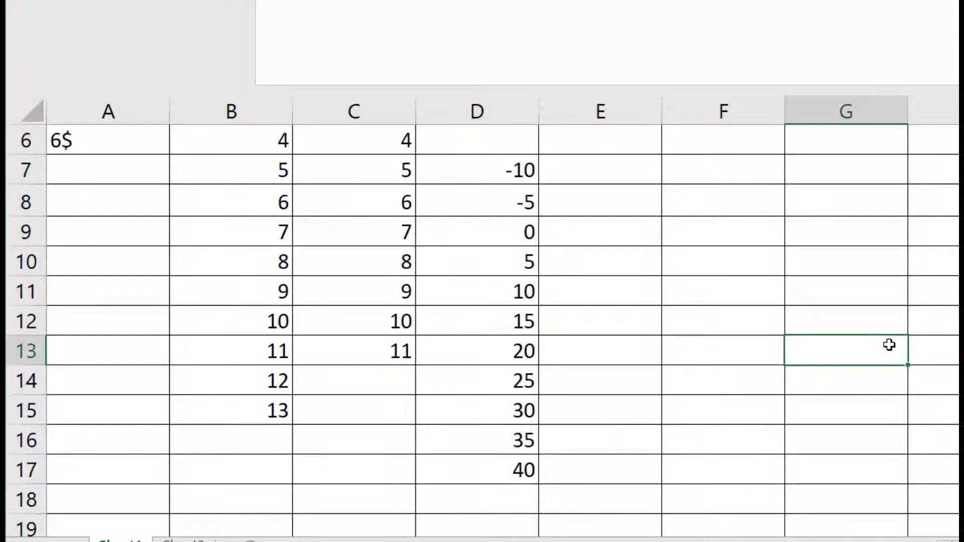
text(5)
key(Tab)
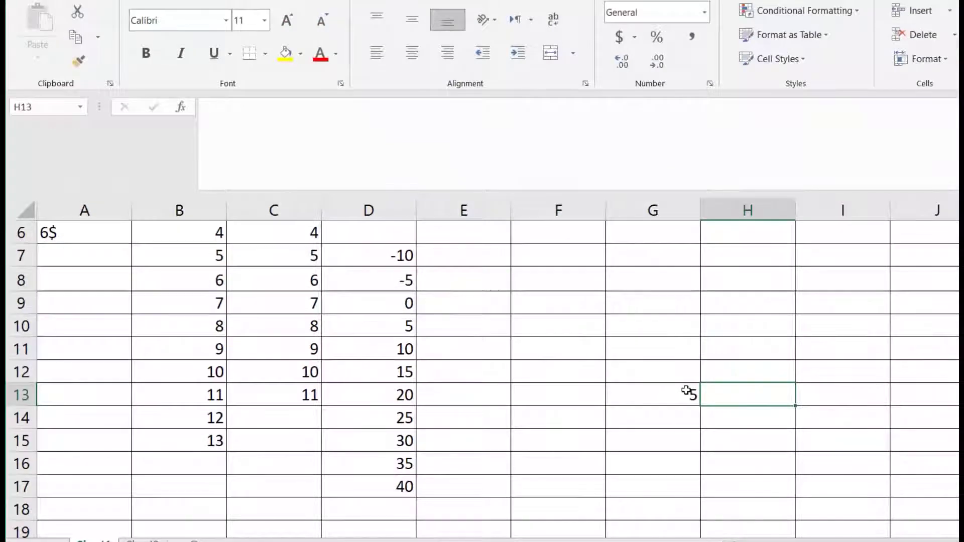
text(10)
key(Return)
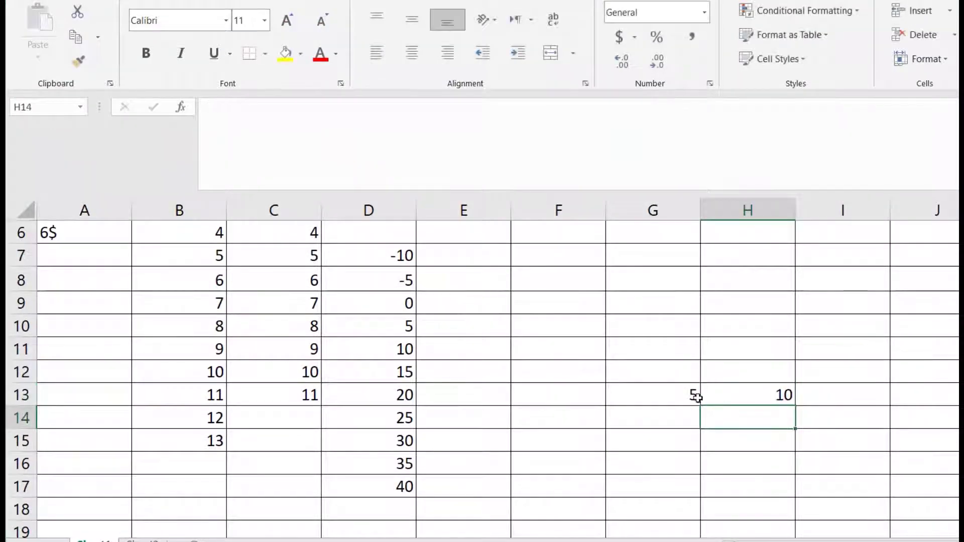
drag(697, 398, 402, 409)
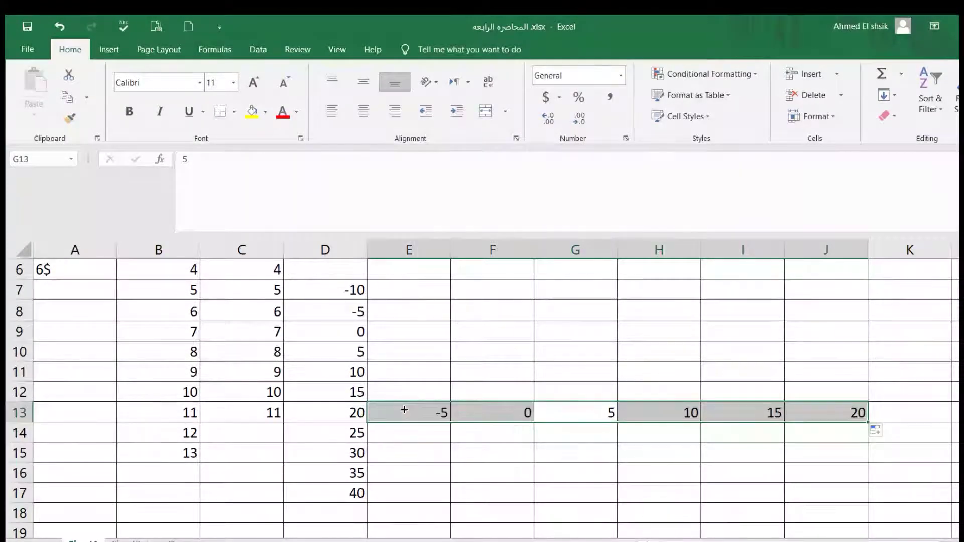
- Undo the series in row 13 and column D and the fills in columns B and C, back to the single 1 in C3
key(ctrl+z)
key(ctrl+z)
key(ctrl+z)
key(ctrl+z)
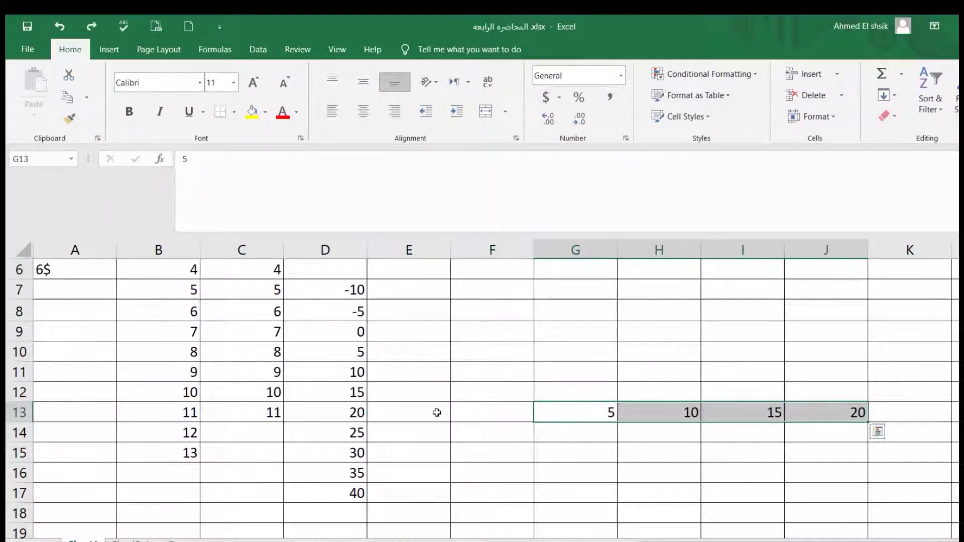
key(ctrl+z)
key(ctrl+z)
key(ctrl+z)
key(ctrl+z)
key(ctrl+z)
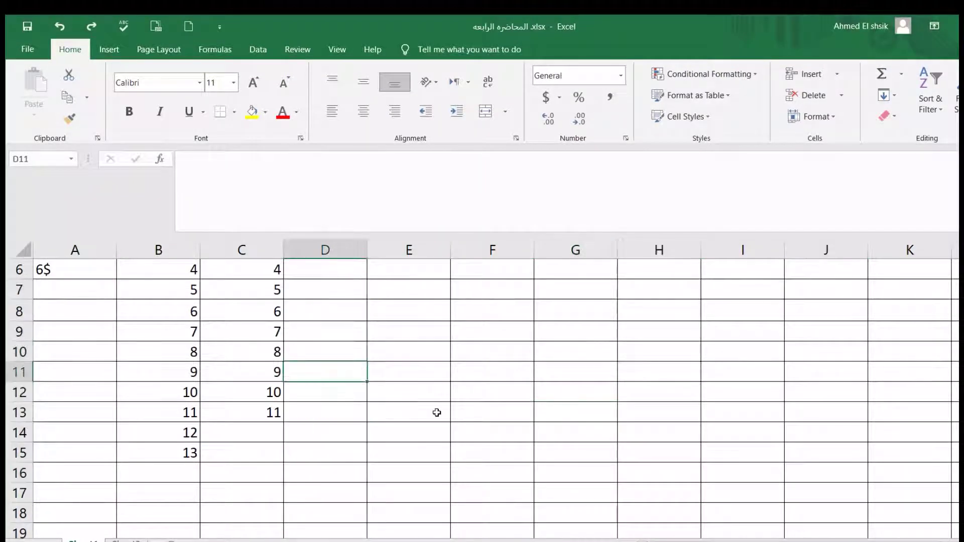
scroll(591, 316, up, 1)
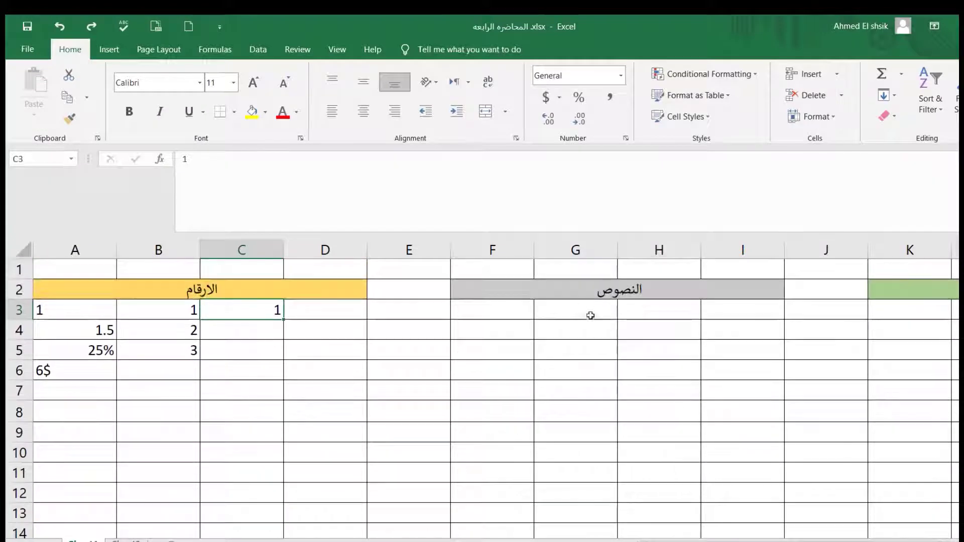
- Enter the day السبت in cell F3 and a person's first name in cell G4
click(509, 310)
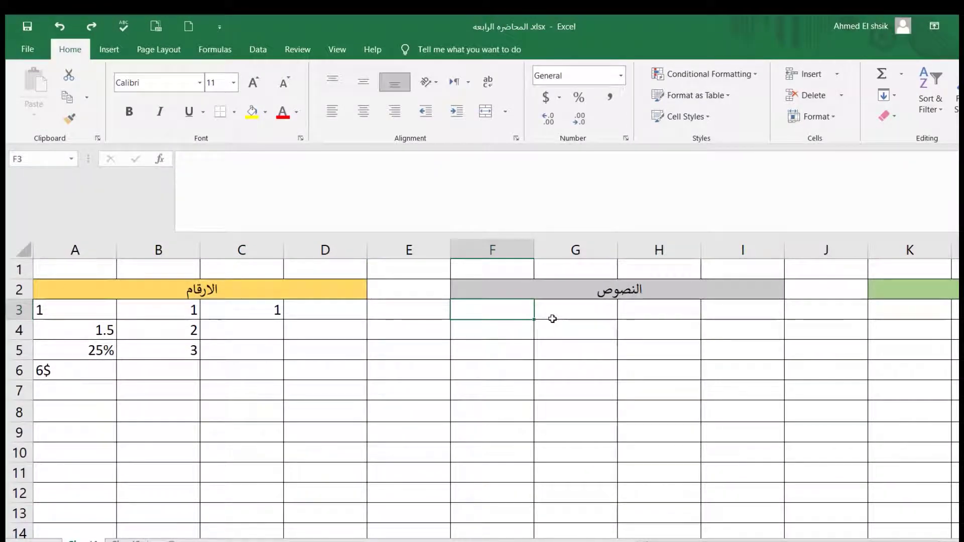
text(السب)
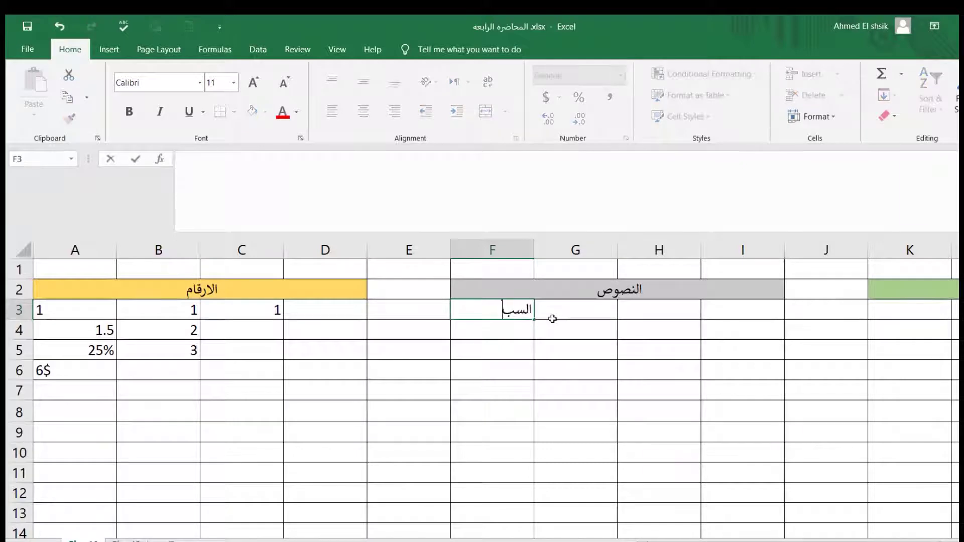
text(ت)
click(554, 322)
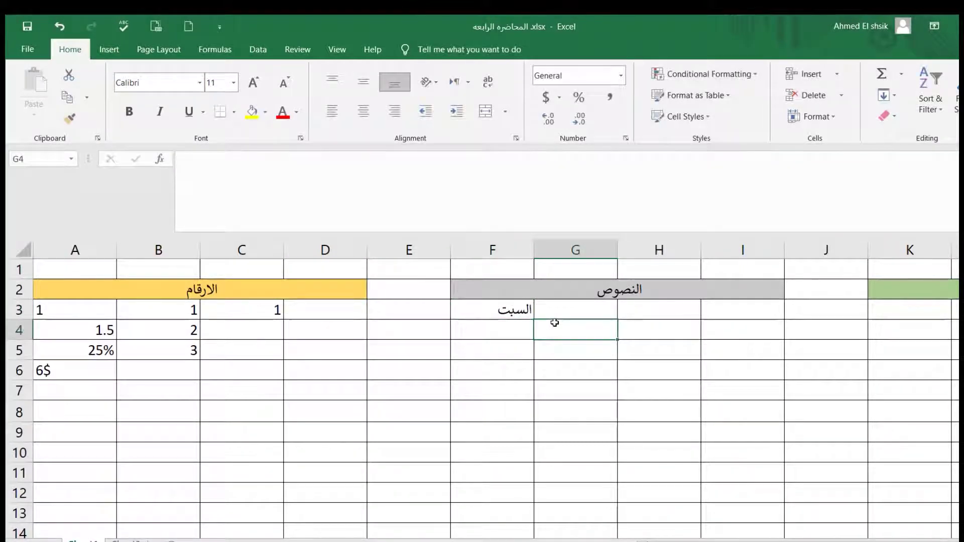
text(احمد)
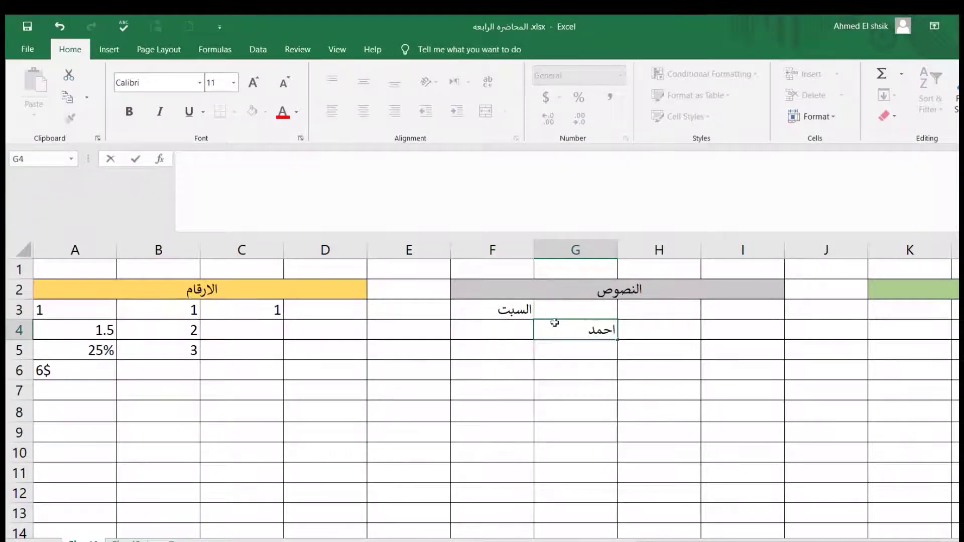
key(Return)
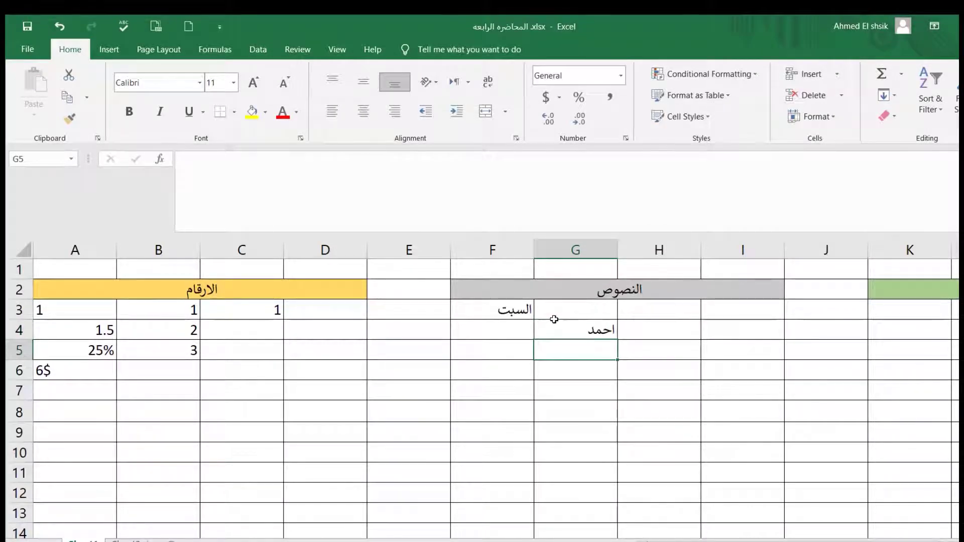
- Autofill the Arabic weekday series from F3 down to F13
click(511, 313)
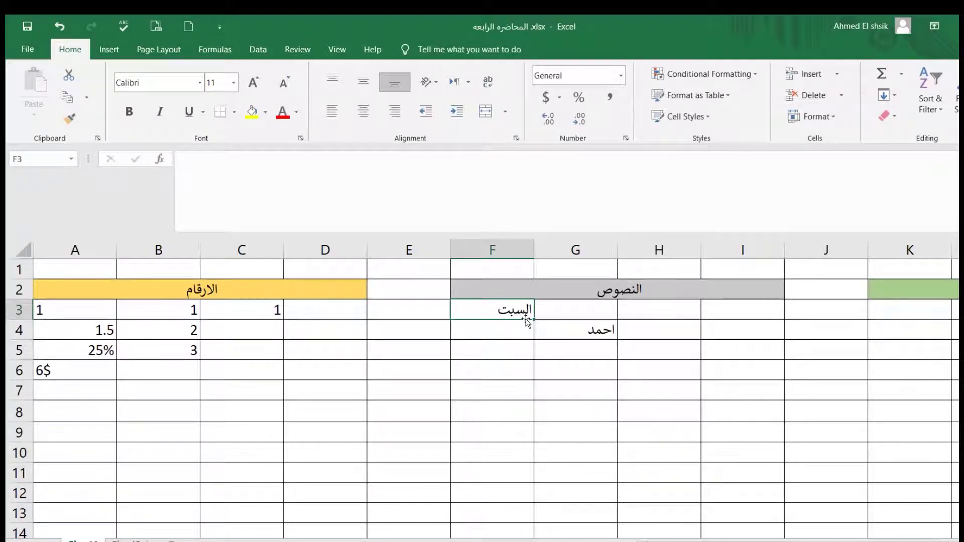
drag(533, 319, 519, 522)
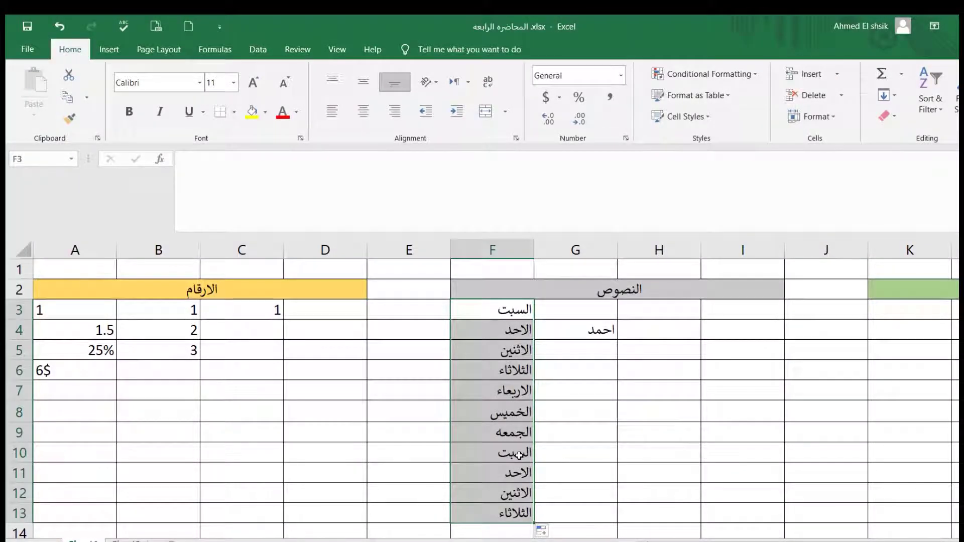
- Enter sat in cell G5 and autofill the weekday series down to G13
click(585, 353)
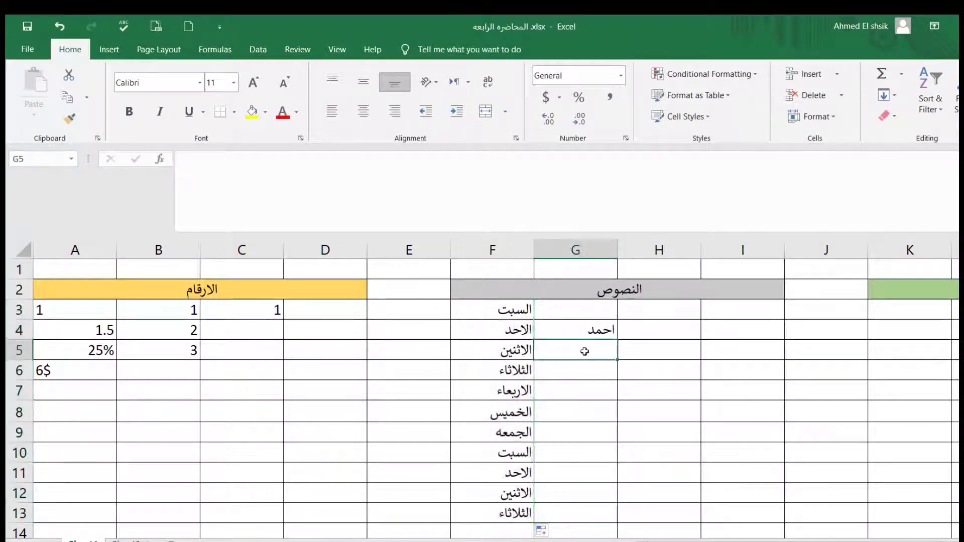
text(sat)
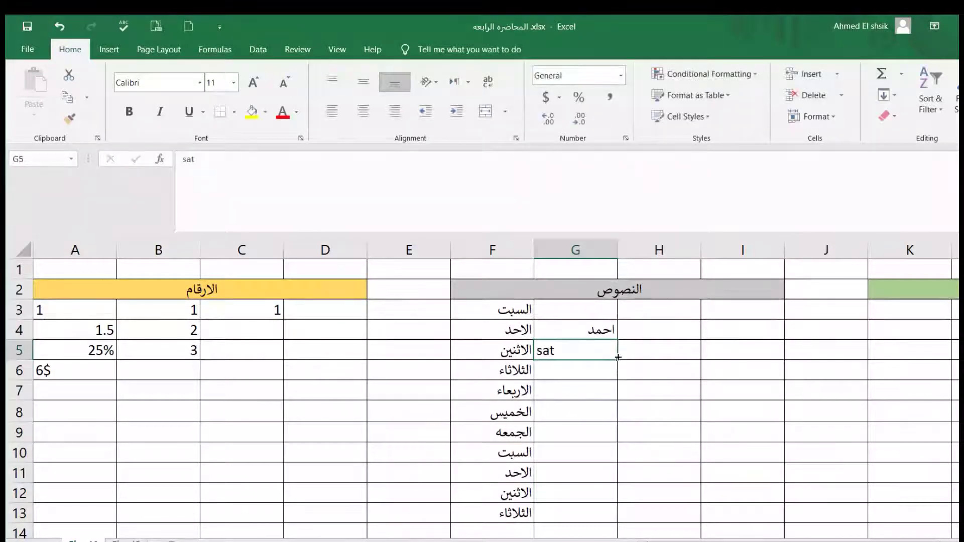
drag(618, 360, 617, 521)
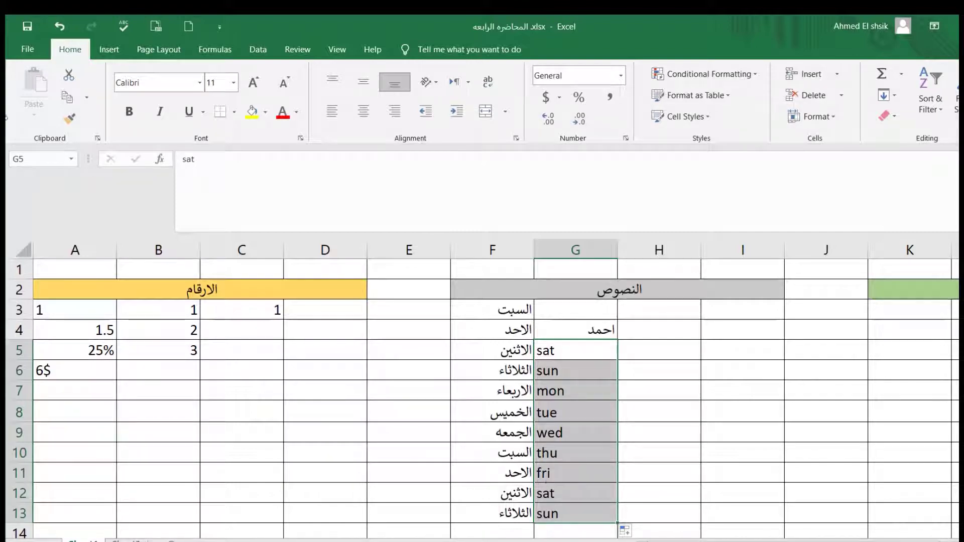
- Open the custom lists used for sorts and fill sequences from the advanced Excel options
click(27, 49)
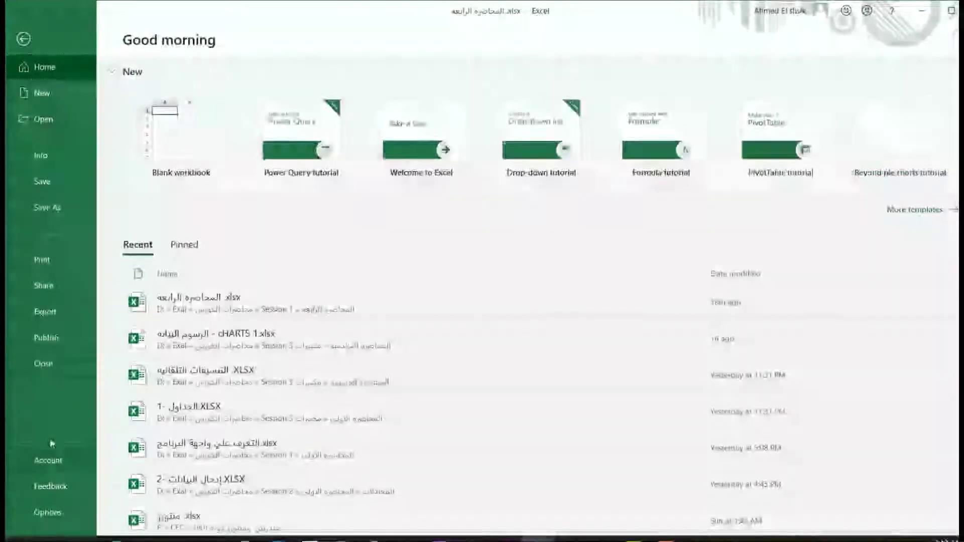
click(50, 512)
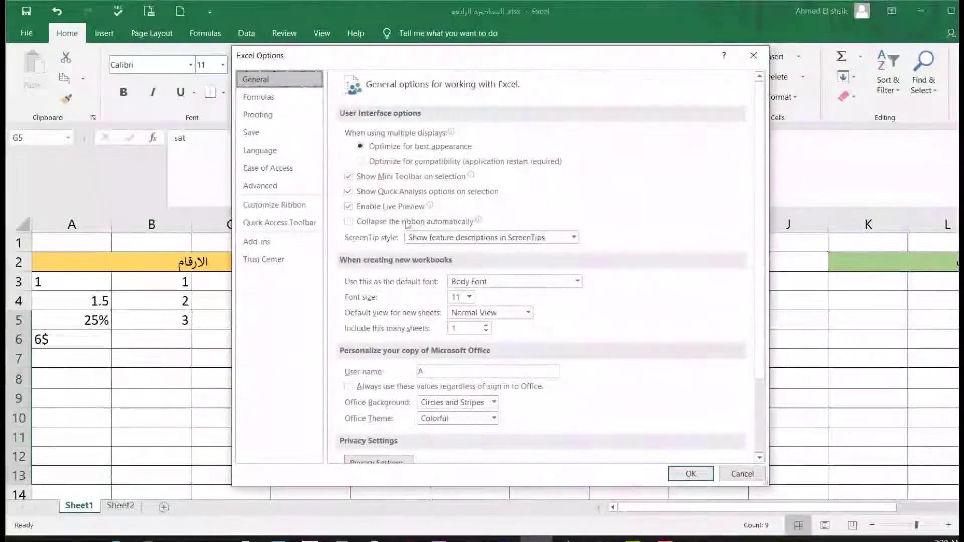
click(279, 184)
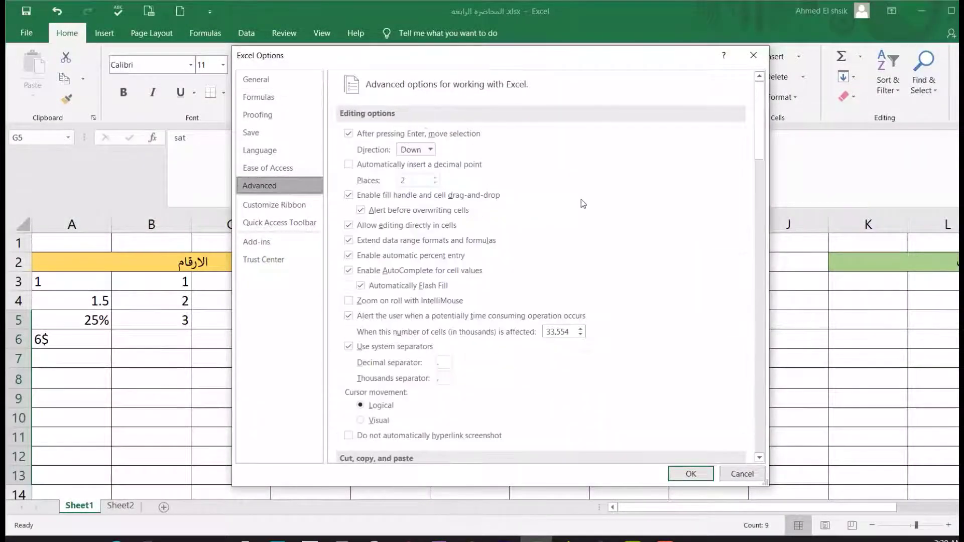
scroll(581, 211, down, 15)
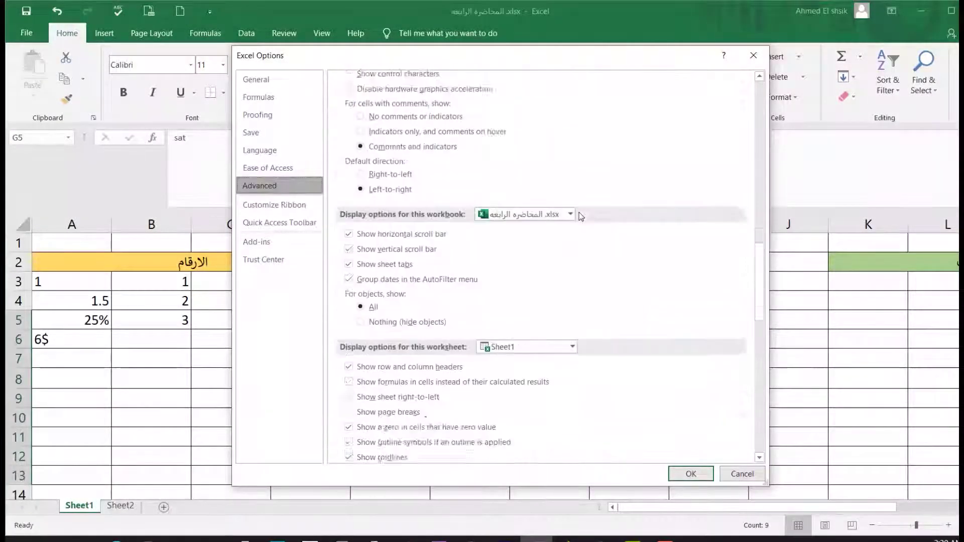
scroll(581, 216, down, 12)
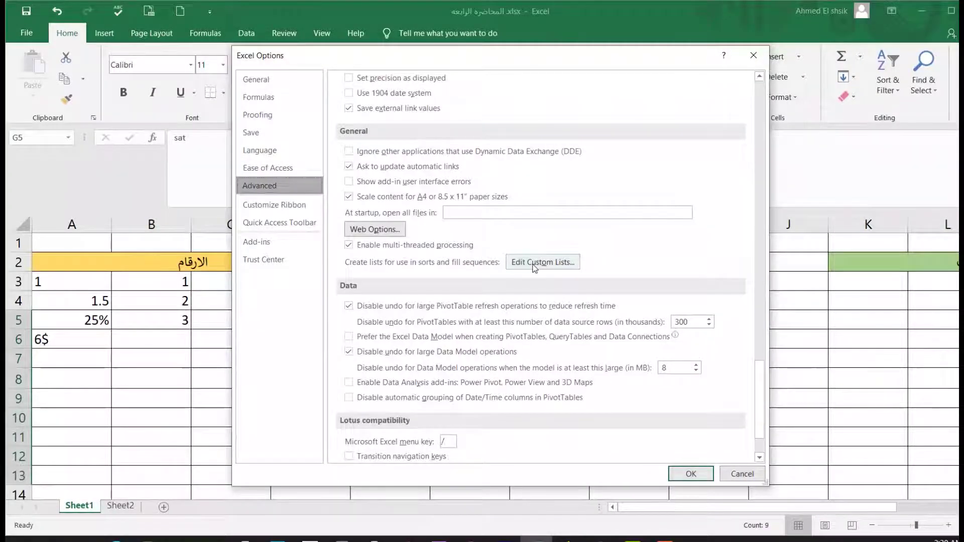
click(536, 261)
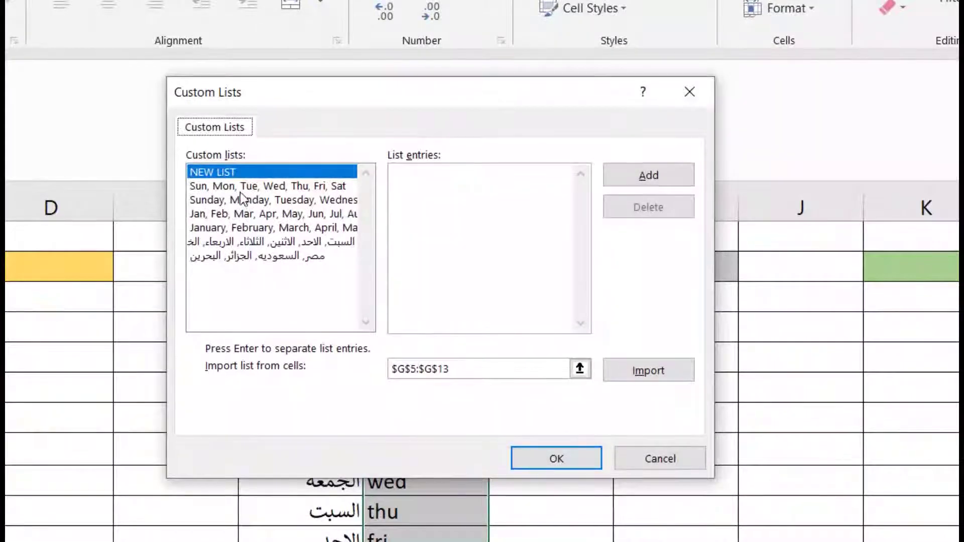
- Examine the entries of the English day and month lists and the Arabic weekday and country lists, and close the options
click(221, 186)
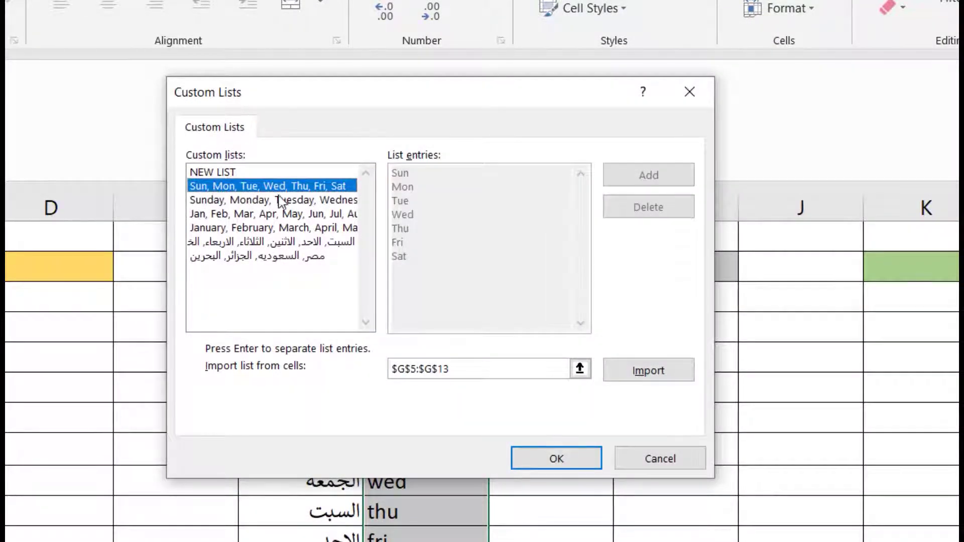
click(221, 206)
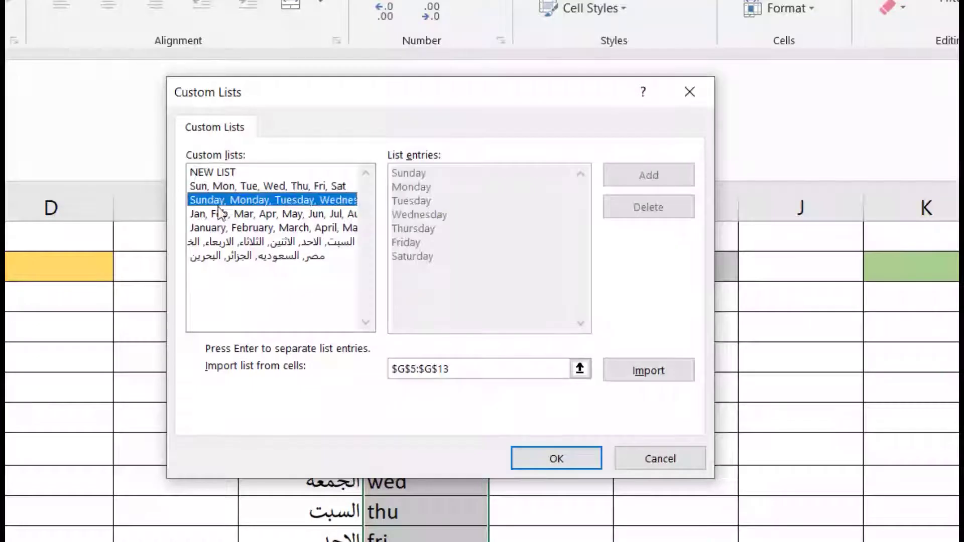
click(264, 215)
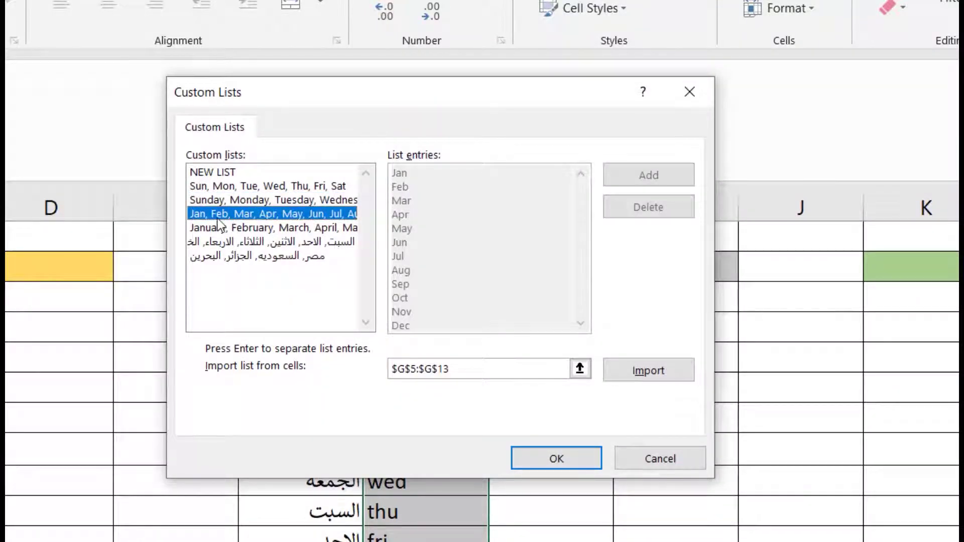
click(296, 229)
click(306, 241)
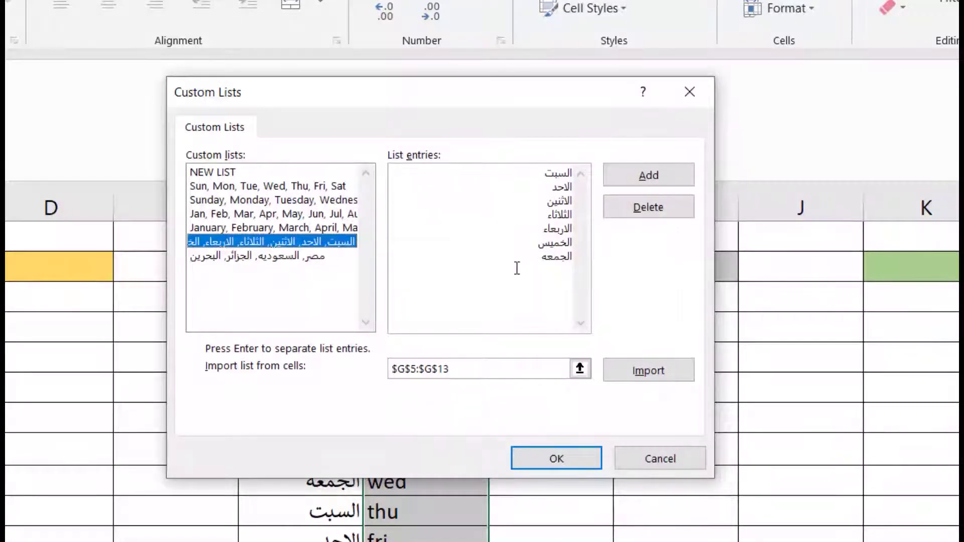
click(303, 257)
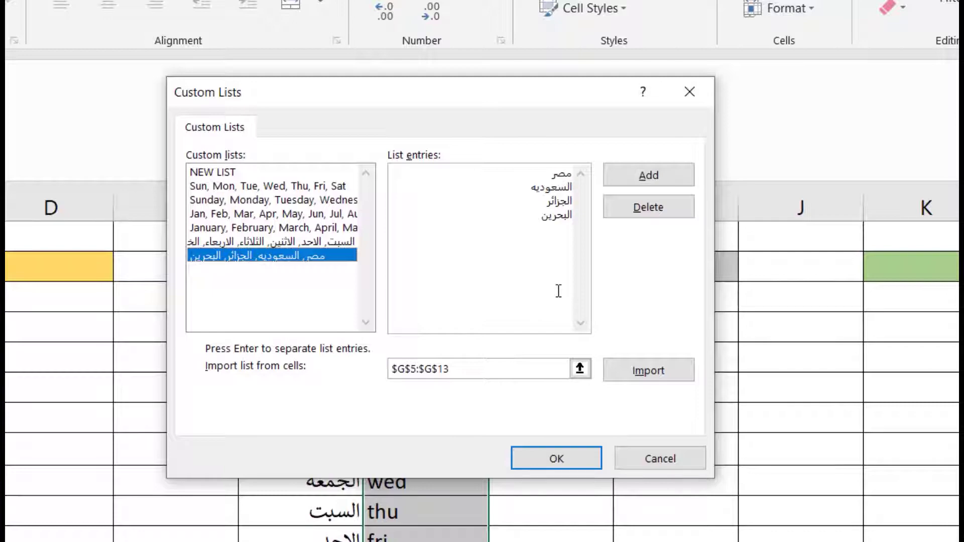
click(689, 91)
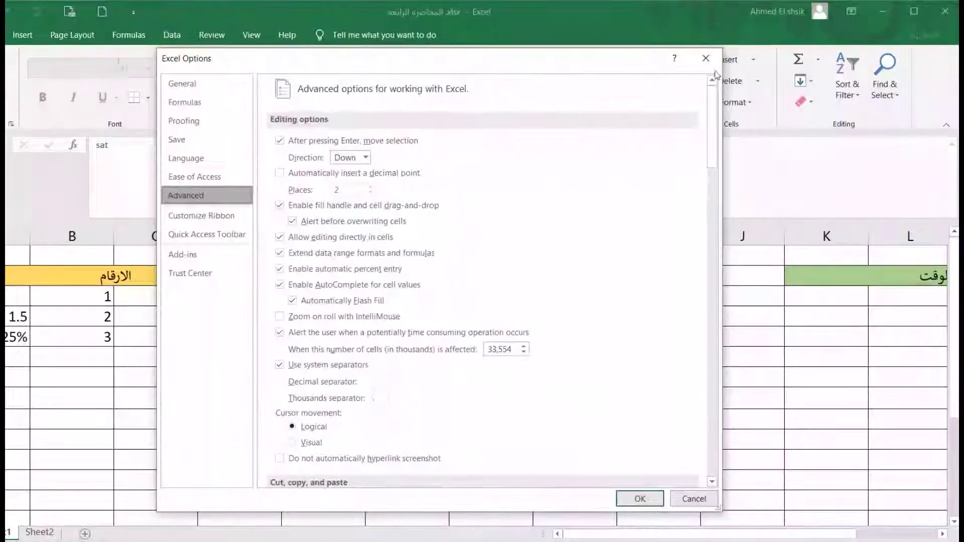
click(706, 59)
- Enter مصر in cell H5 and autofill the country list down to H12
click(581, 333)
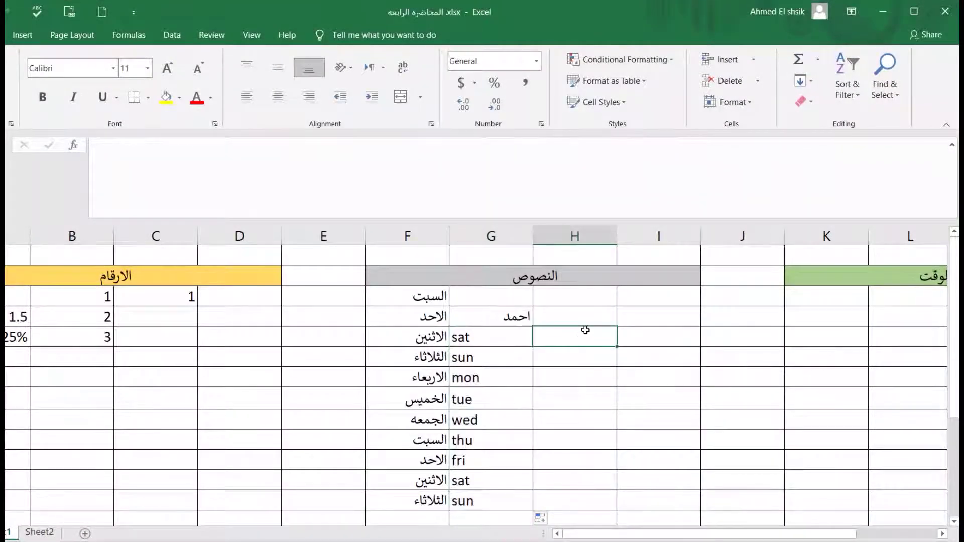
text(مصر)
drag(617, 346, 618, 482)
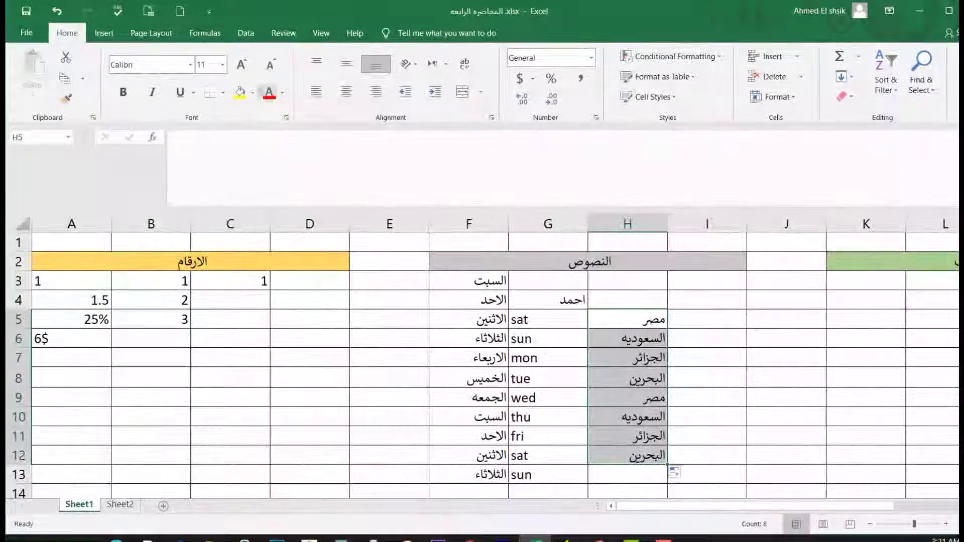
- Reopen the Custom Lists editor from the advanced options, ready for a new list
click(26, 33)
click(59, 511)
click(257, 183)
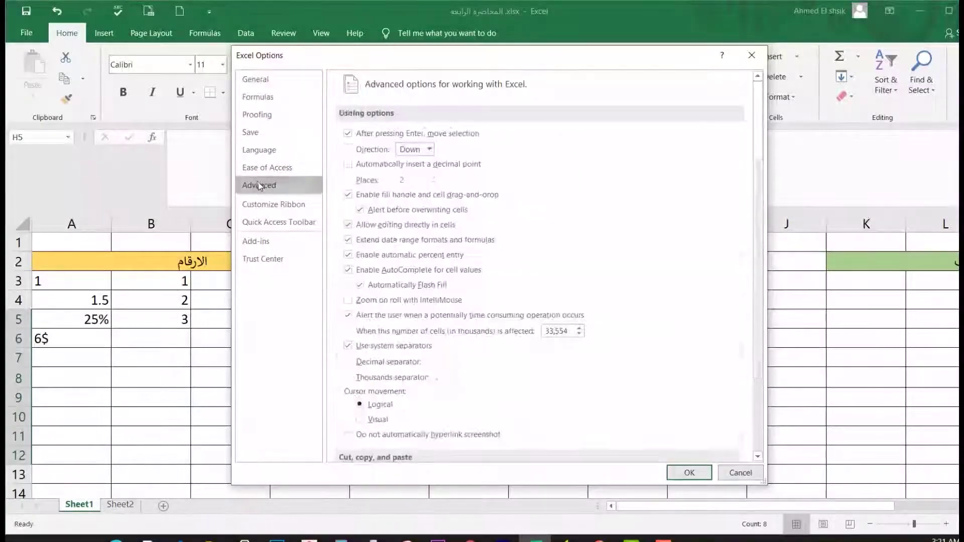
scroll(576, 282, down, 15)
scroll(576, 287, down, 15)
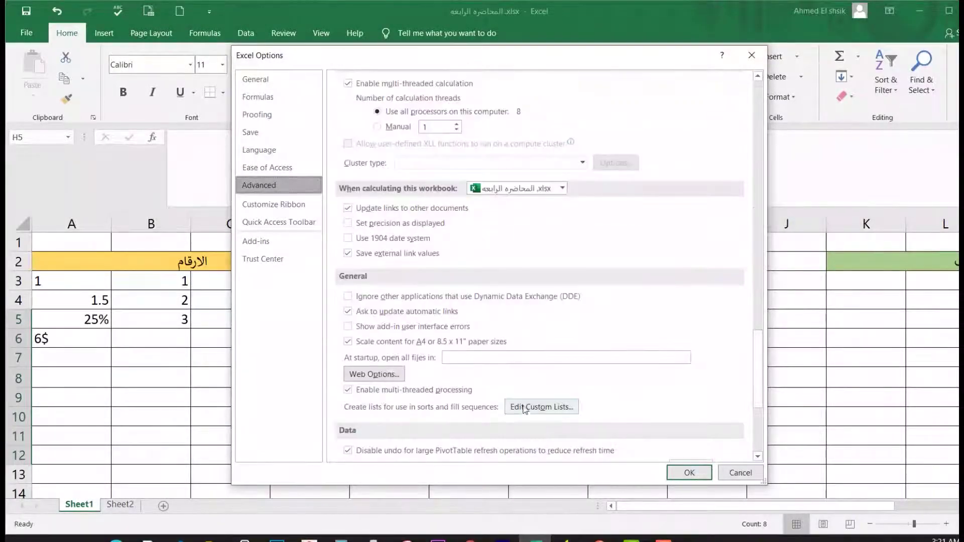
click(525, 408)
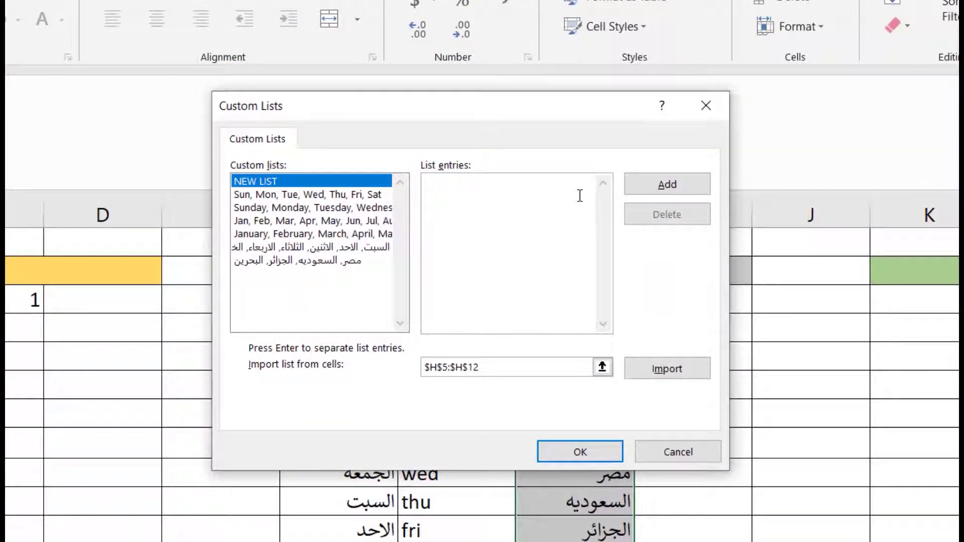
- Draft the Arabic weekdays السبت to الجمعه as entries of a new custom list, and close the editor without adding them
mouse_move(575, 103)
mouse_down()
mouse_move(424, 106)
mouse_move(582, 120)
mouse_up()
text(ال)
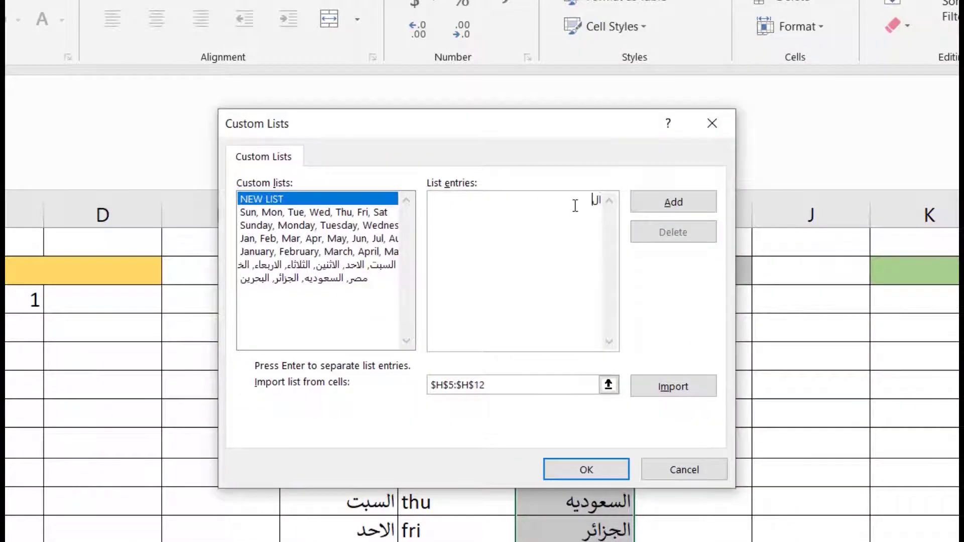
text(سبت الاحد الاثنين الثلاثاء الاربعاء الخميس الجمعه)
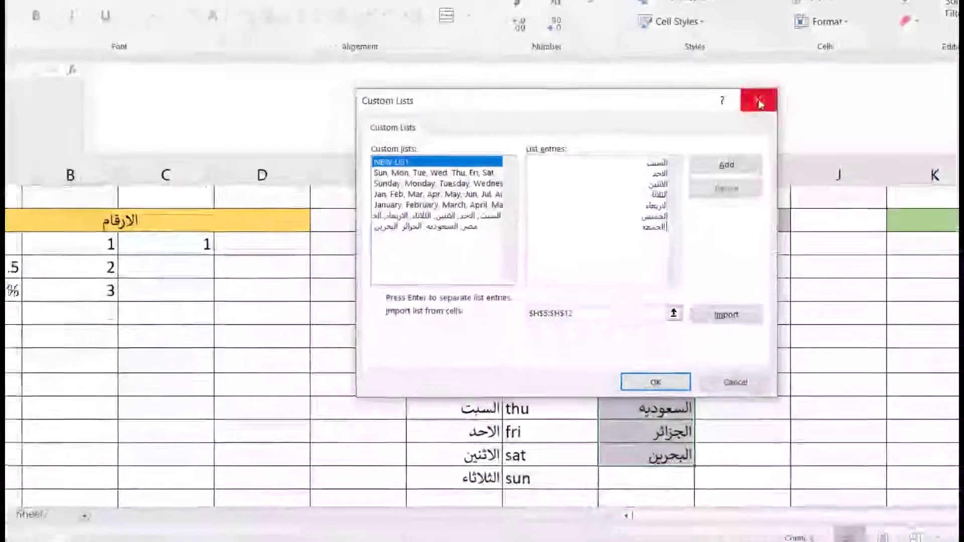
click(712, 123)
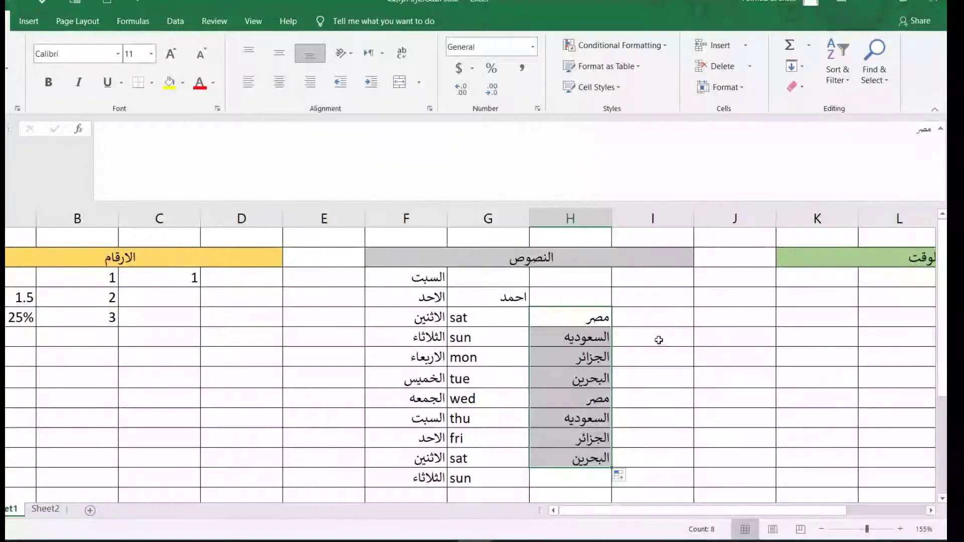
- Enter the departments مدني, عماره, تخطيط, كهرباء, نظم ومعلومات and ميكانيكا in cells I6 to I11
click(747, 308)
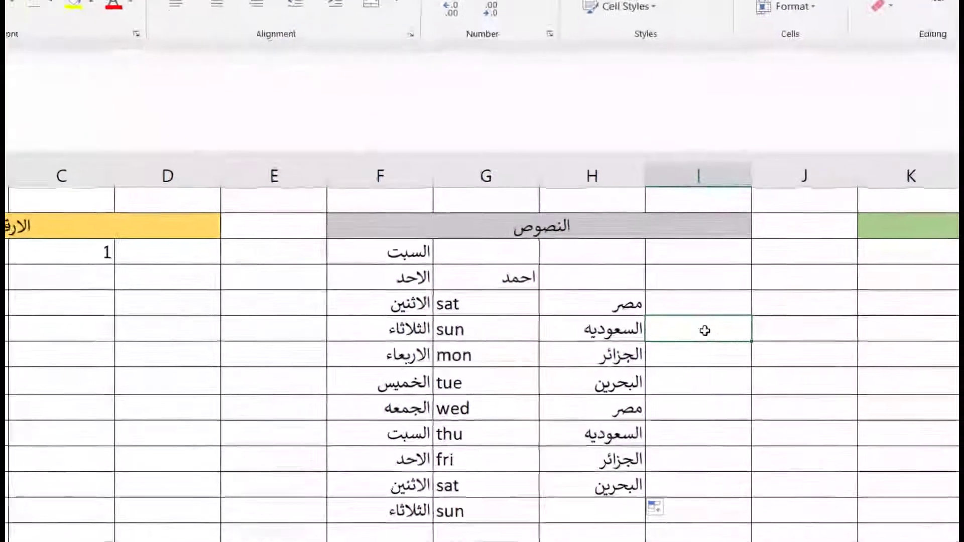
text(مدن)
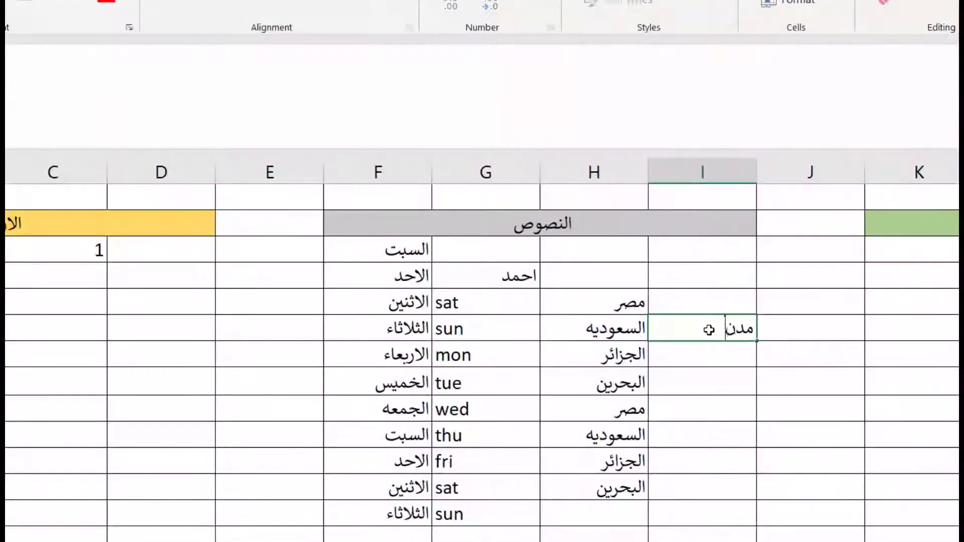
text(ي)
key(Return)
text(عماره)
key(Return)
text(تخطيط)
key(Return)
text(كه)
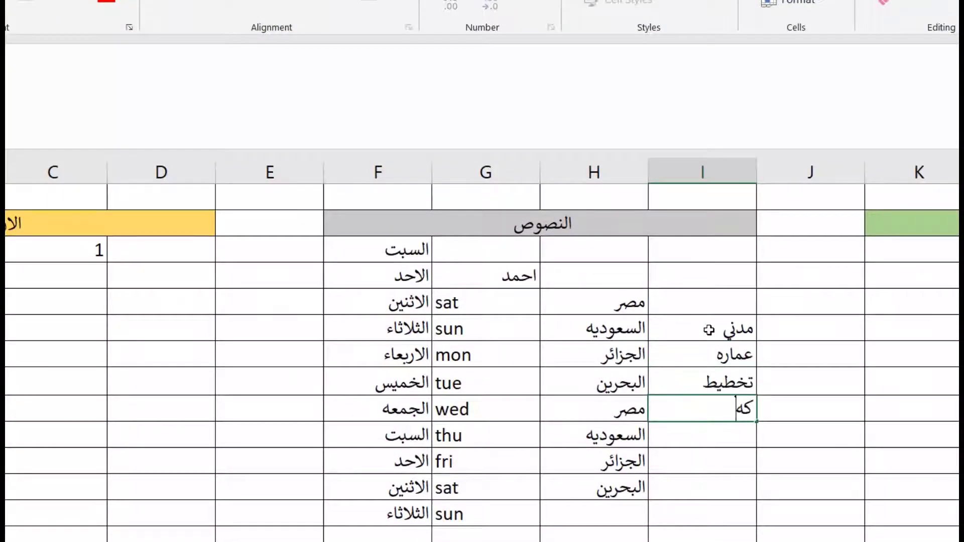
text(رباء)
key(Return)
text(نظم ومعلومات)
key(Return)
text(ميك)
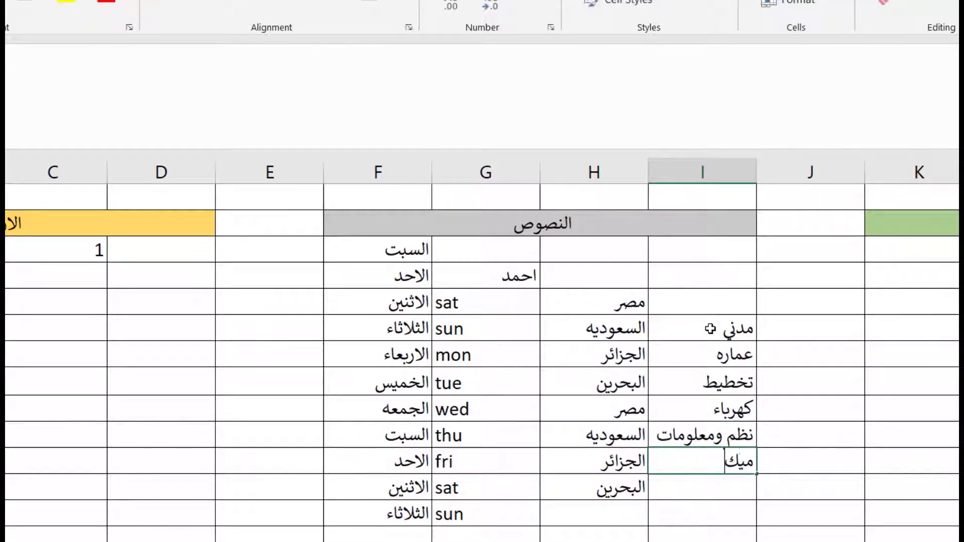
text(انيكا)
key(Return)
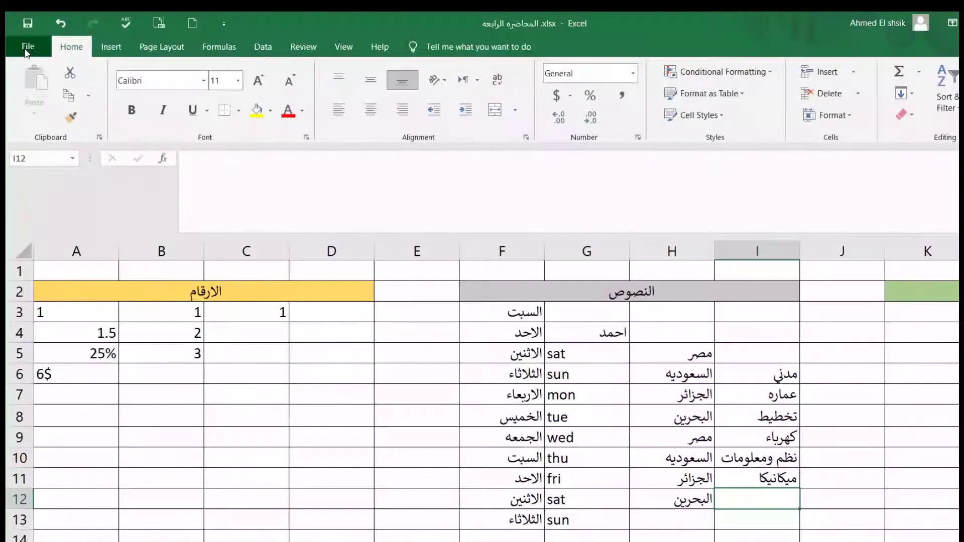
- Open the Custom Lists editor from the advanced Excel options
click(27, 48)
click(82, 515)
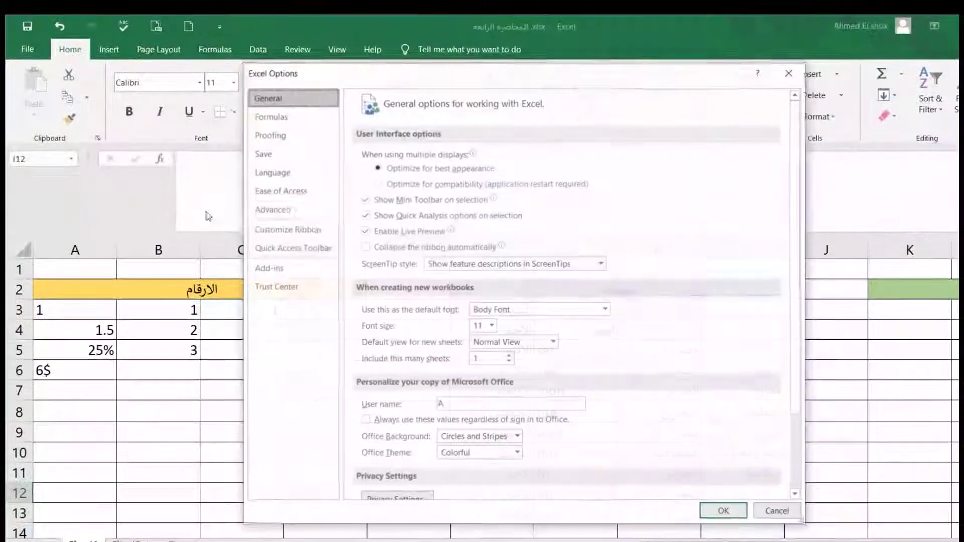
click(273, 209)
scroll(532, 284, down, 15)
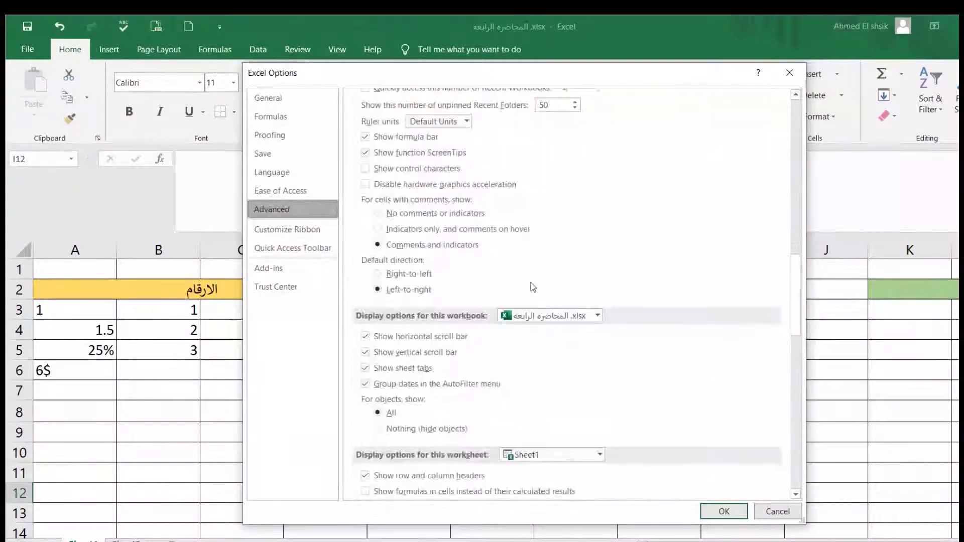
scroll(532, 287, down, 10)
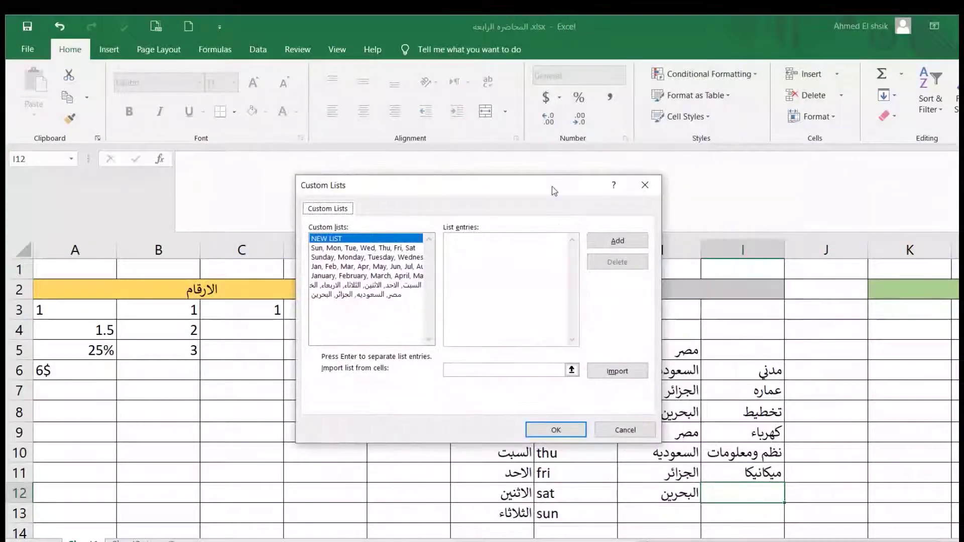
- Import the departments in I6:I11 as a new custom list, and confirm the list and the options
click(571, 372)
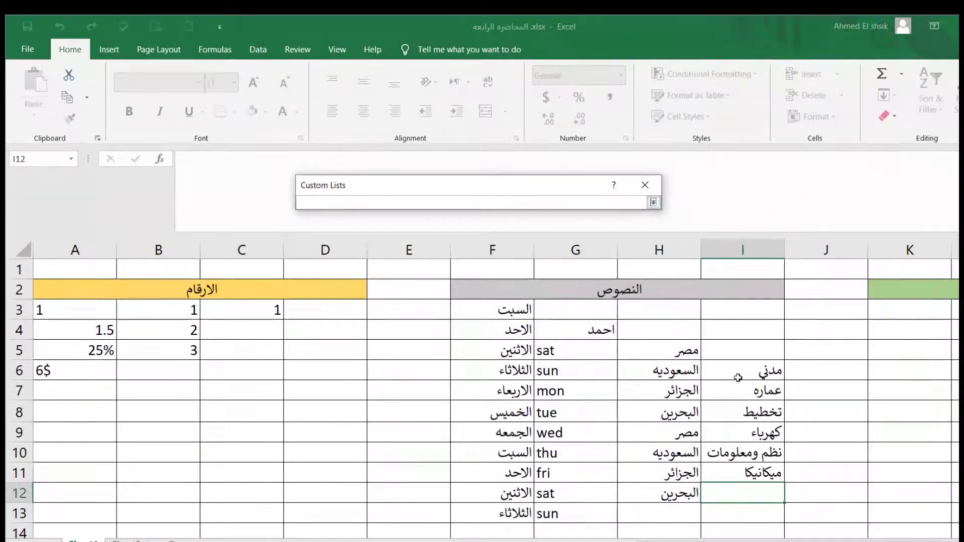
drag(742, 368, 743, 475)
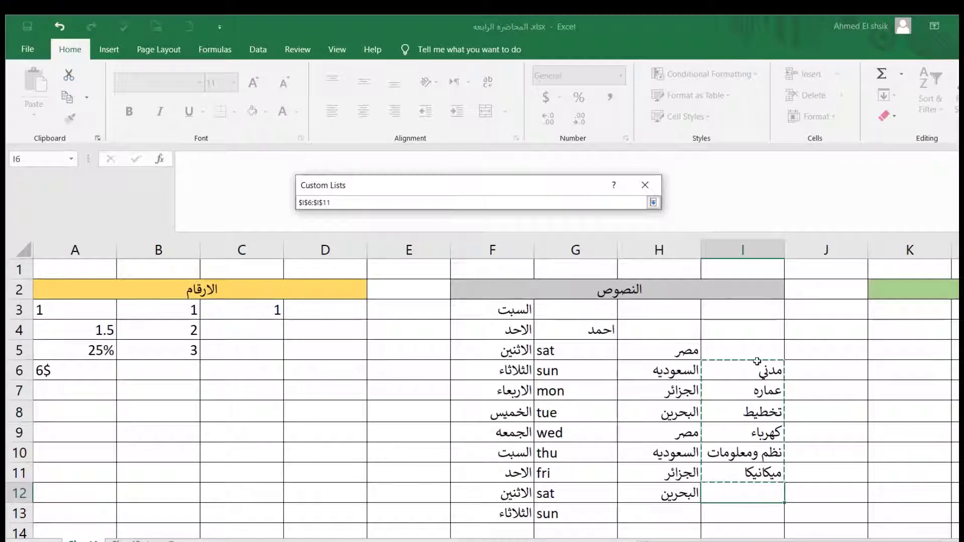
click(653, 202)
click(626, 375)
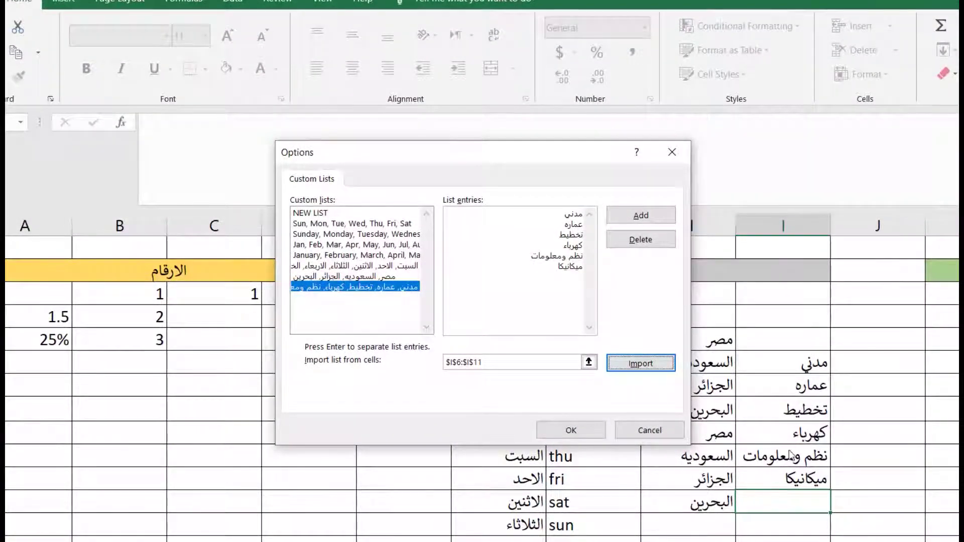
click(641, 215)
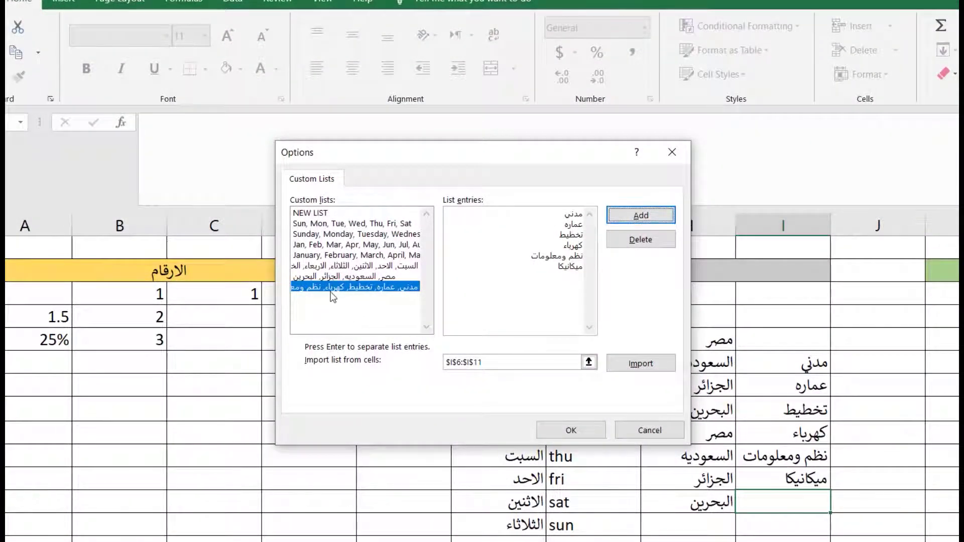
click(587, 433)
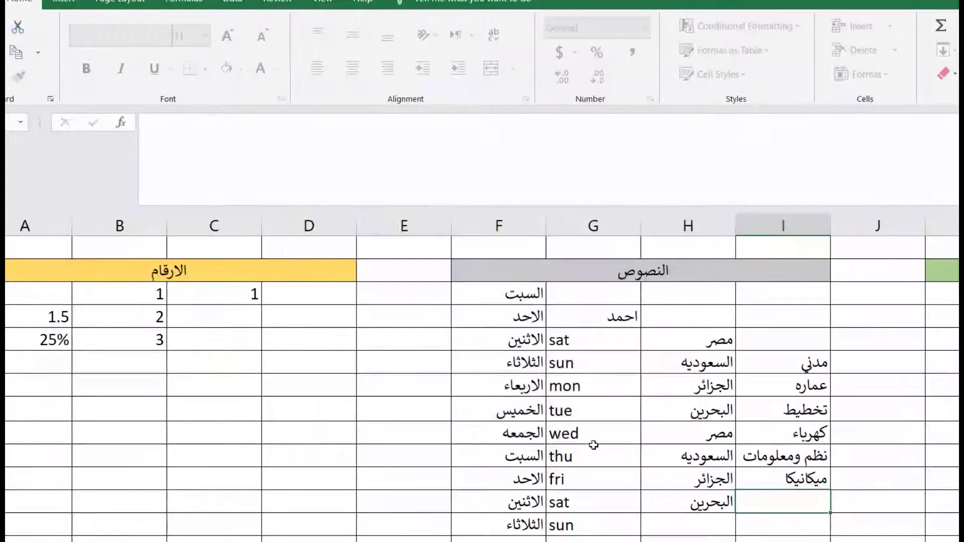
click(758, 520)
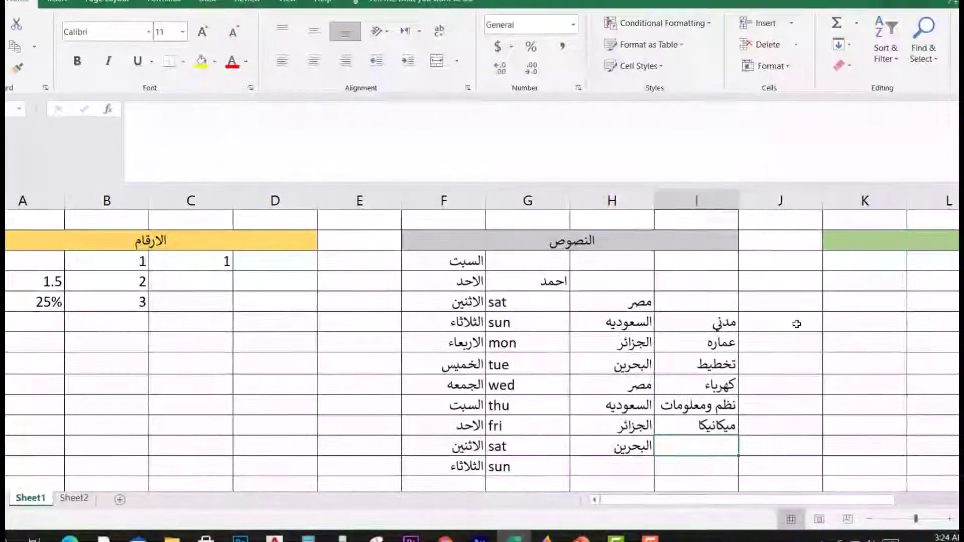
- Enter مدني in cell J6 and autofill the department list down to J11
click(797, 324)
text(مدني)
key(Return)
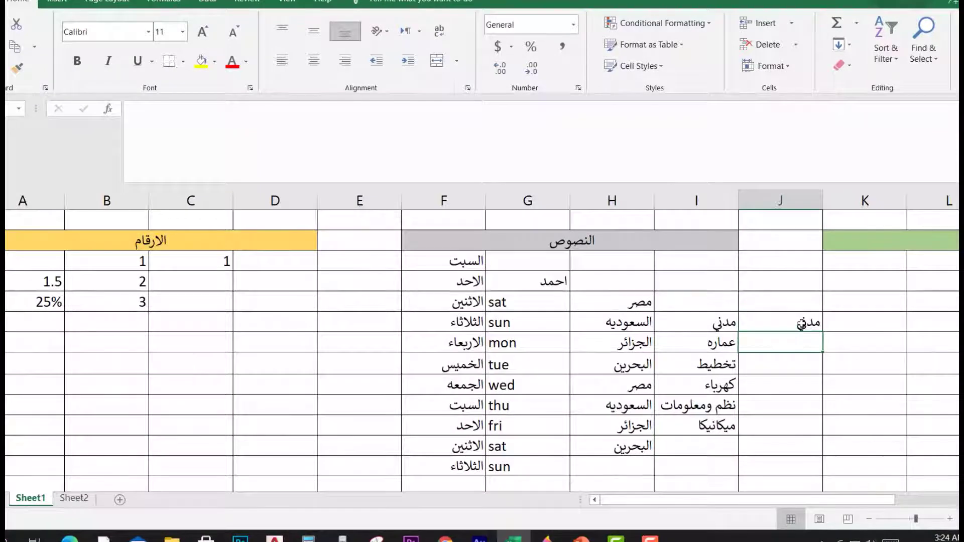
click(802, 324)
drag(821, 331, 823, 433)
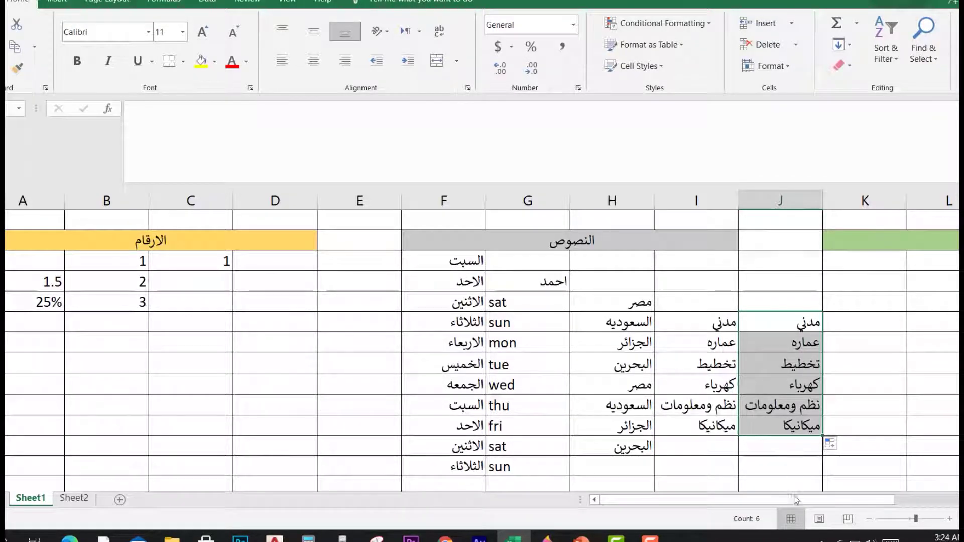
- Enter the date 6/3/2019 in cell K3 under the date and time heading
drag(798, 501, 849, 501)
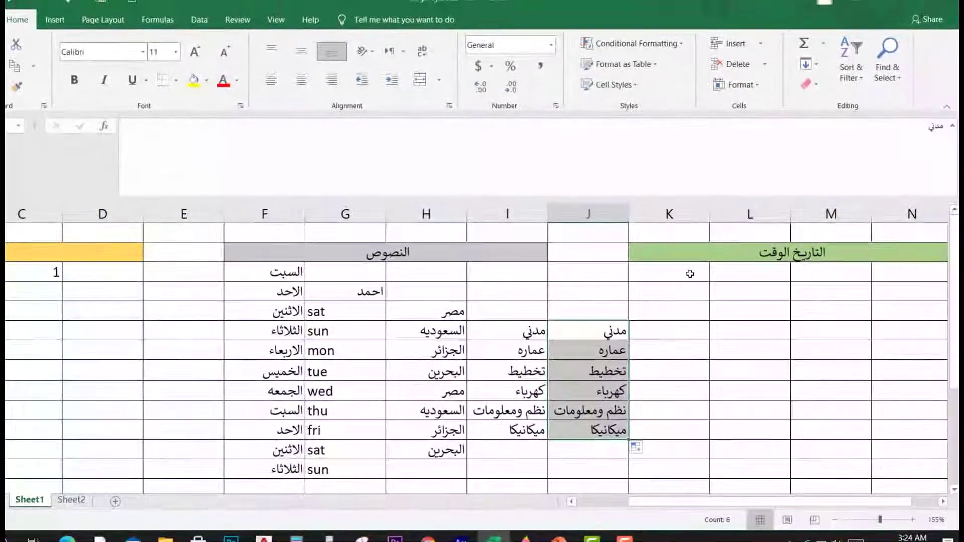
click(690, 273)
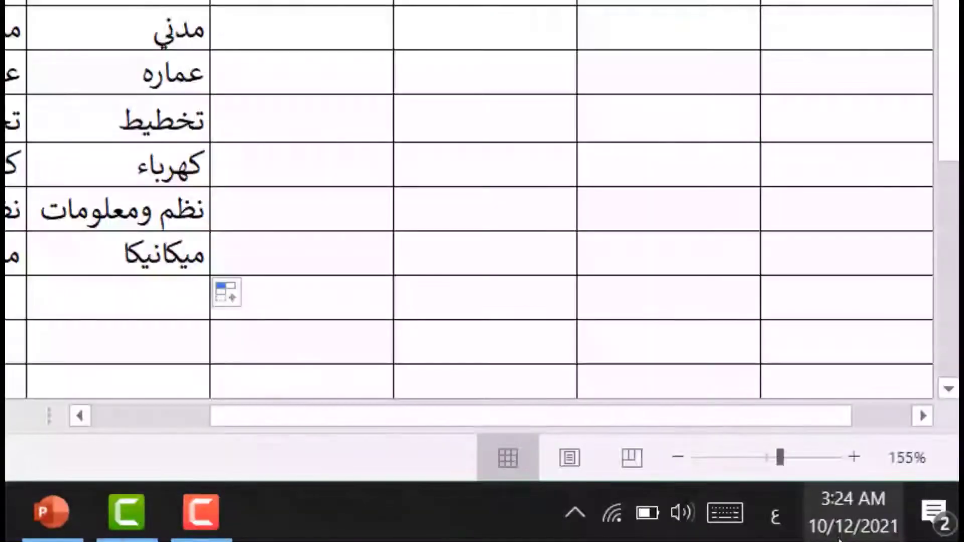
mouse_move(844, 540)
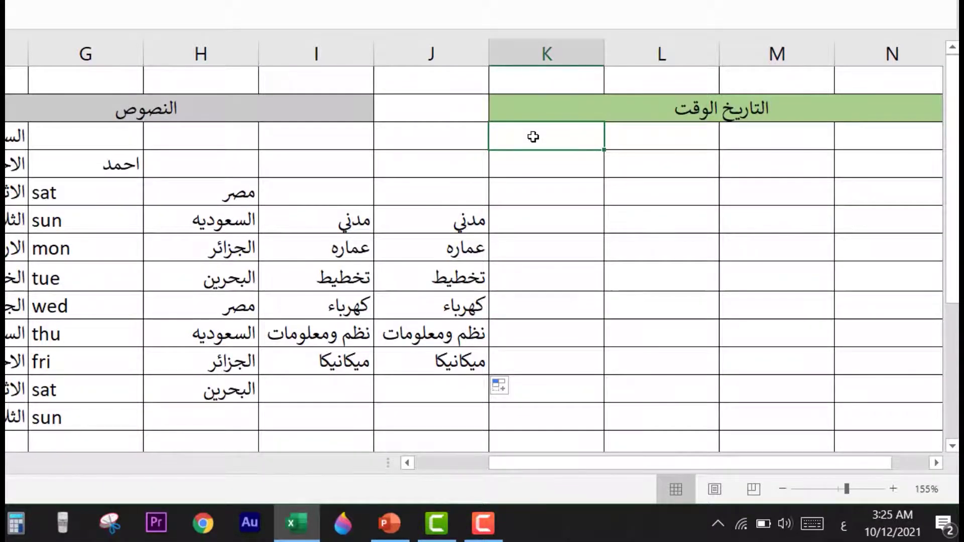
text(6/)
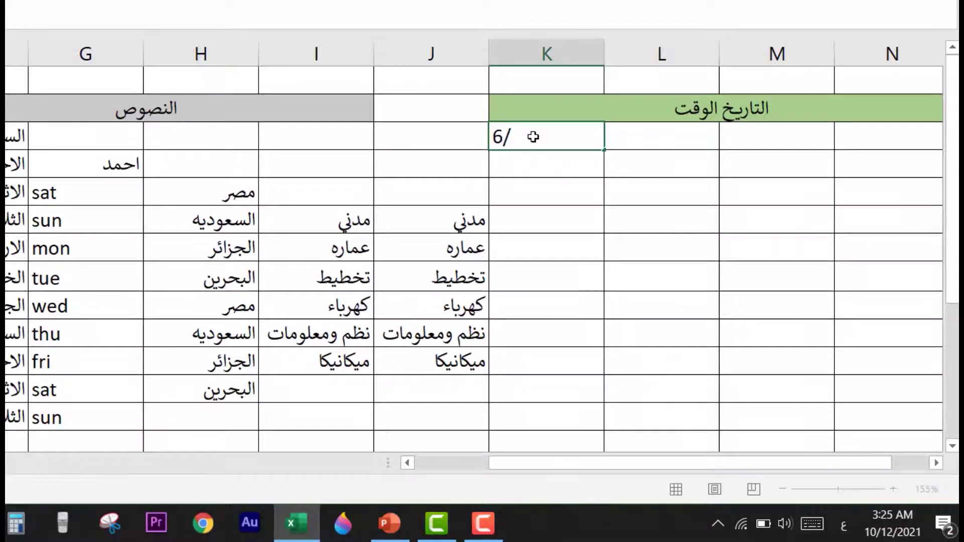
text(3/2019)
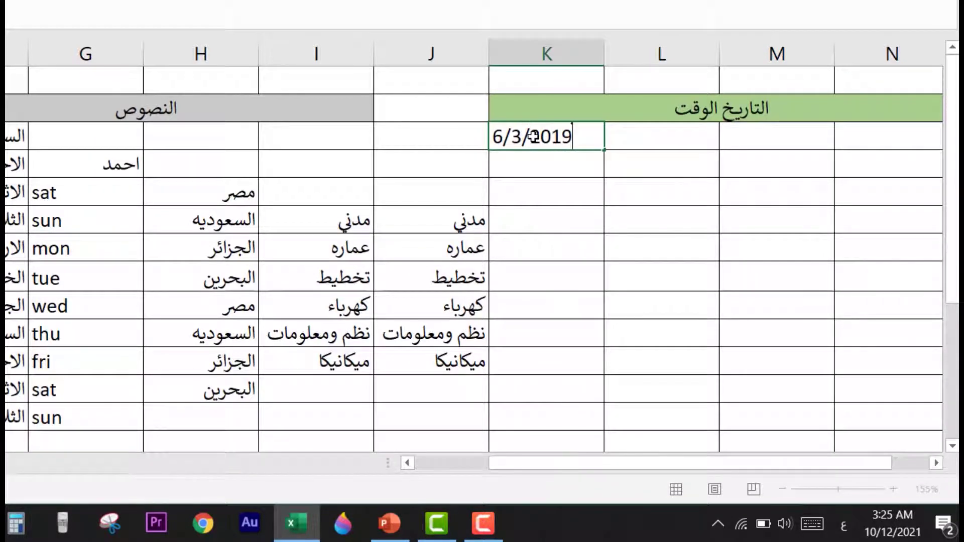
key(Return)
- Try autofilling the date from K3 down to K9, switch the fill to Copy Cells, and undo the fill
click(532, 136)
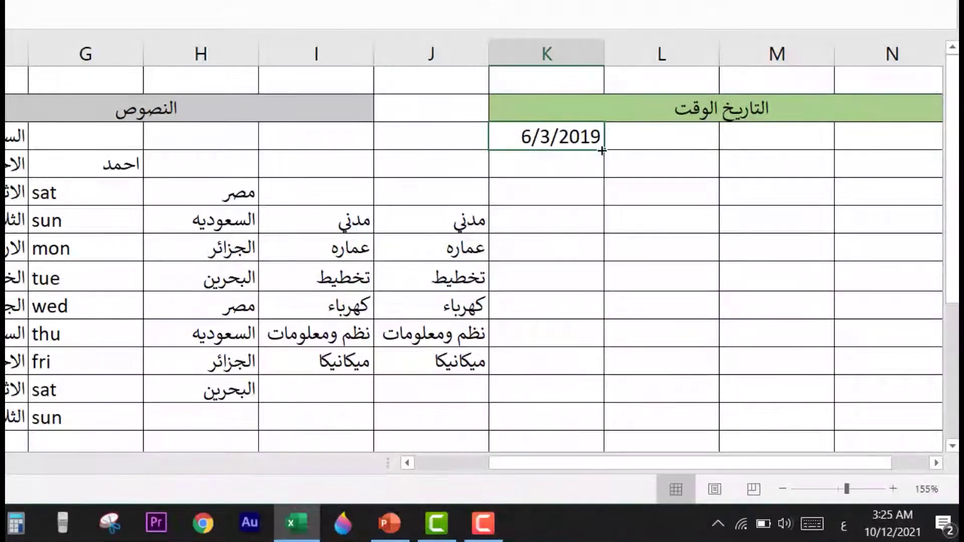
drag(602, 151, 603, 328)
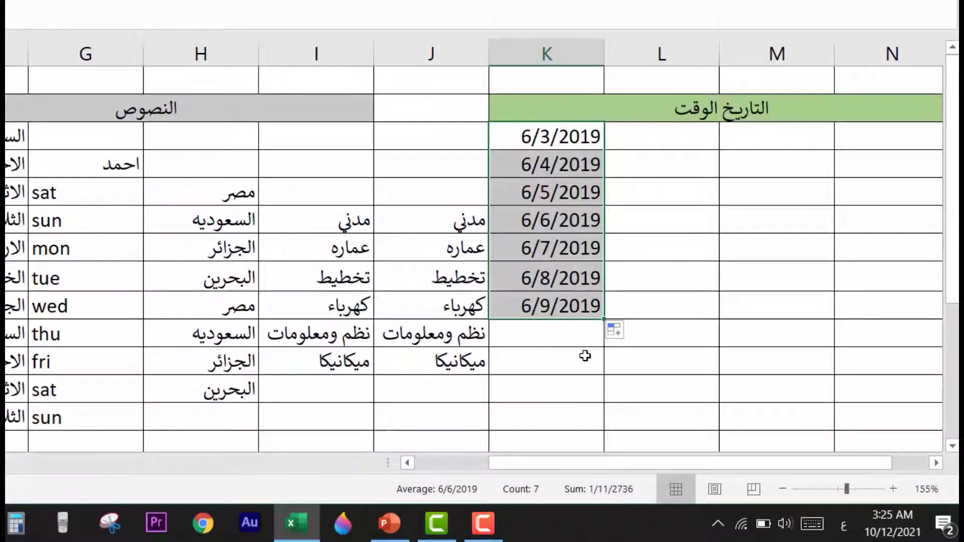
click(631, 330)
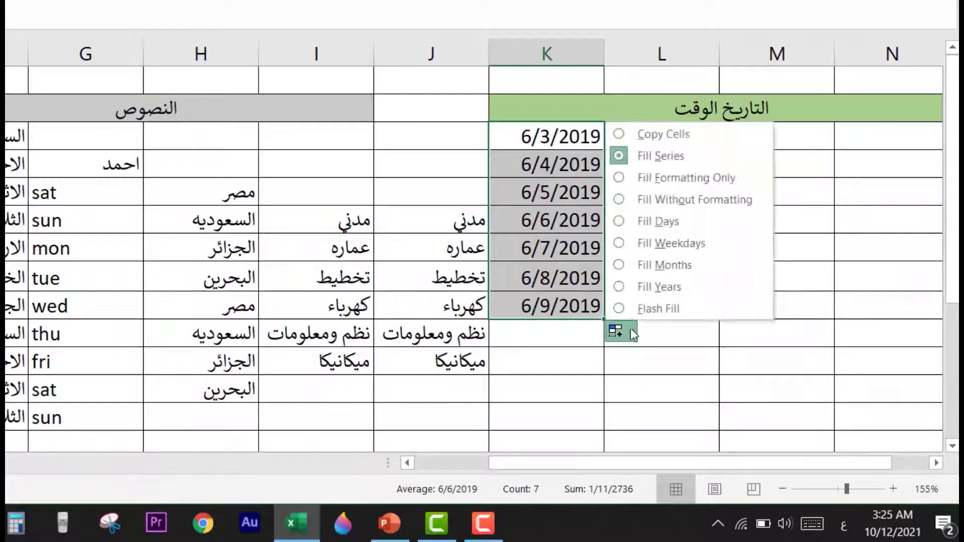
click(651, 141)
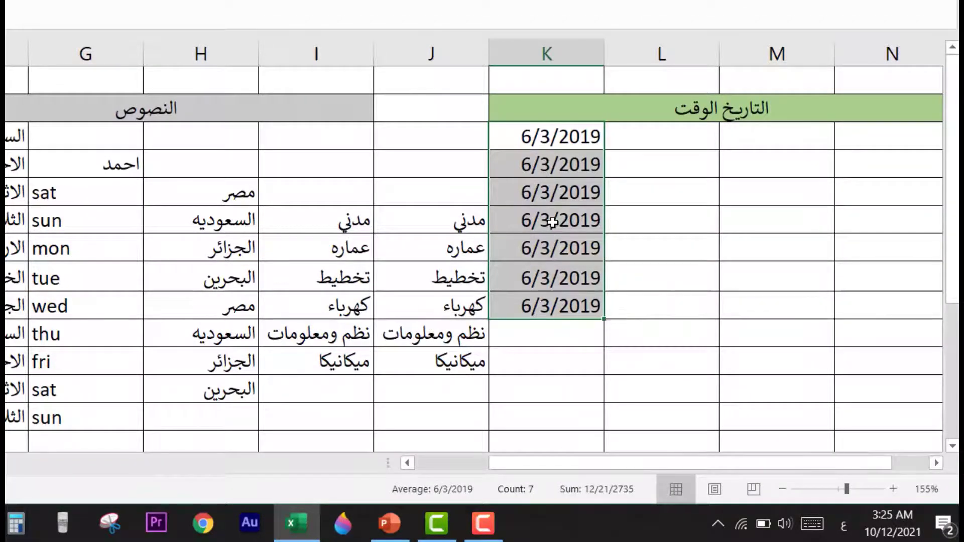
key(ctrl+z)
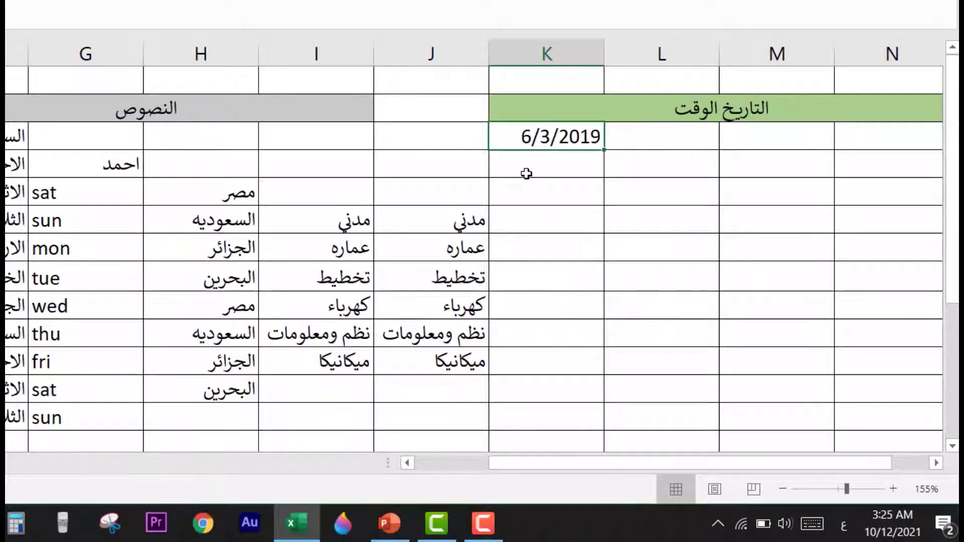
- Enter the date as 6-3-2019 in cell K4, and select cell L5
click(527, 174)
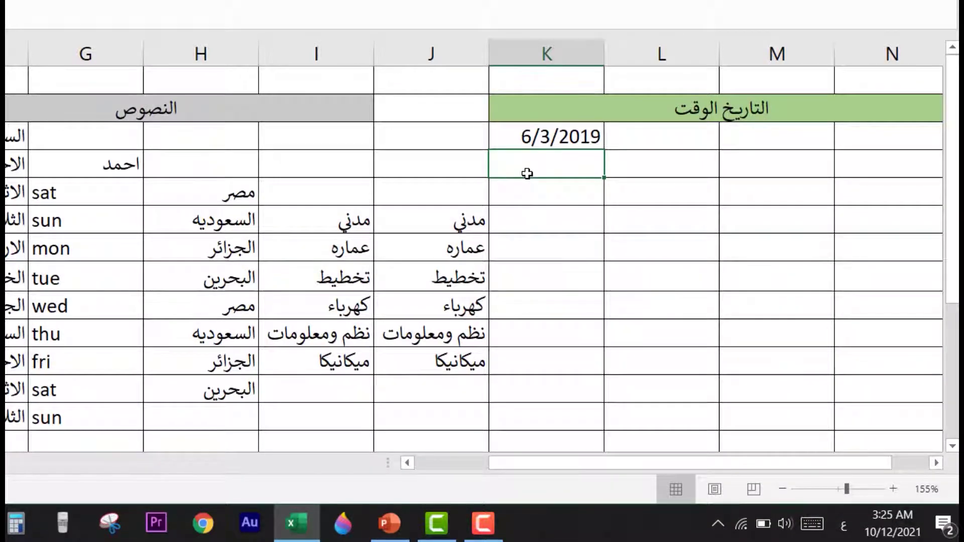
text(6-3)
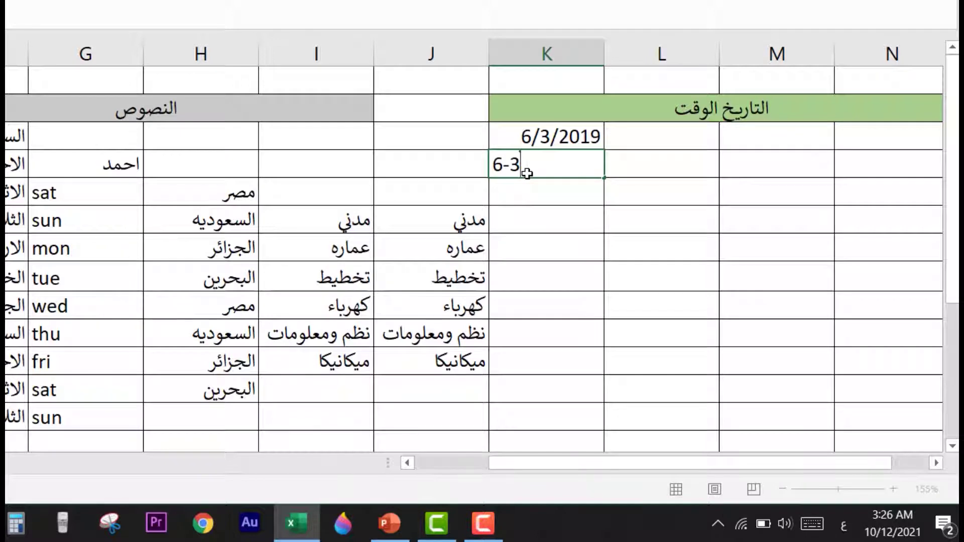
text(-2019)
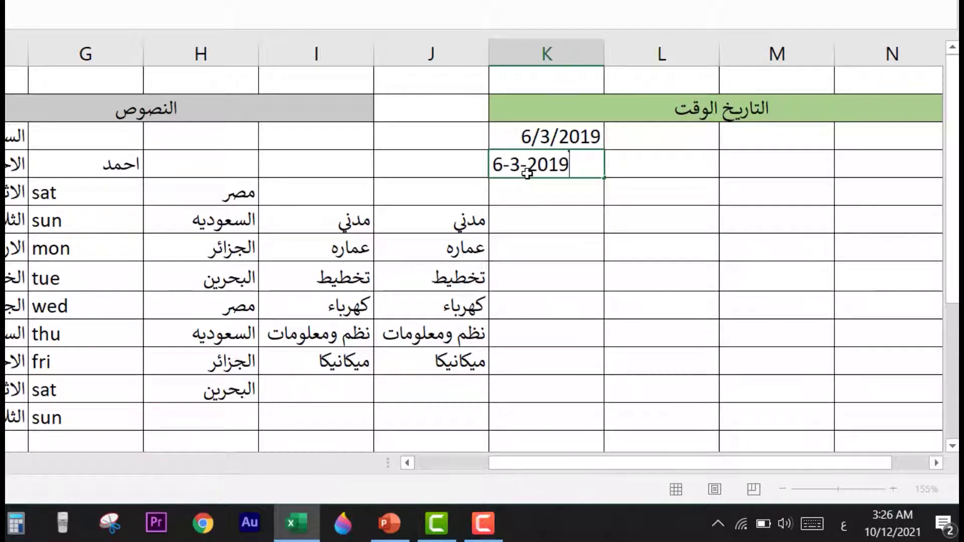
key(Return)
click(529, 169)
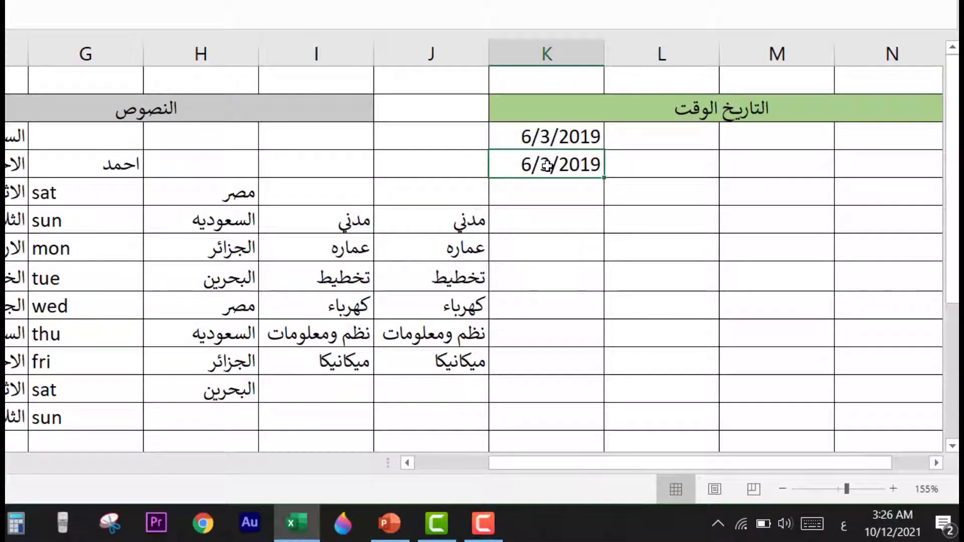
click(678, 172)
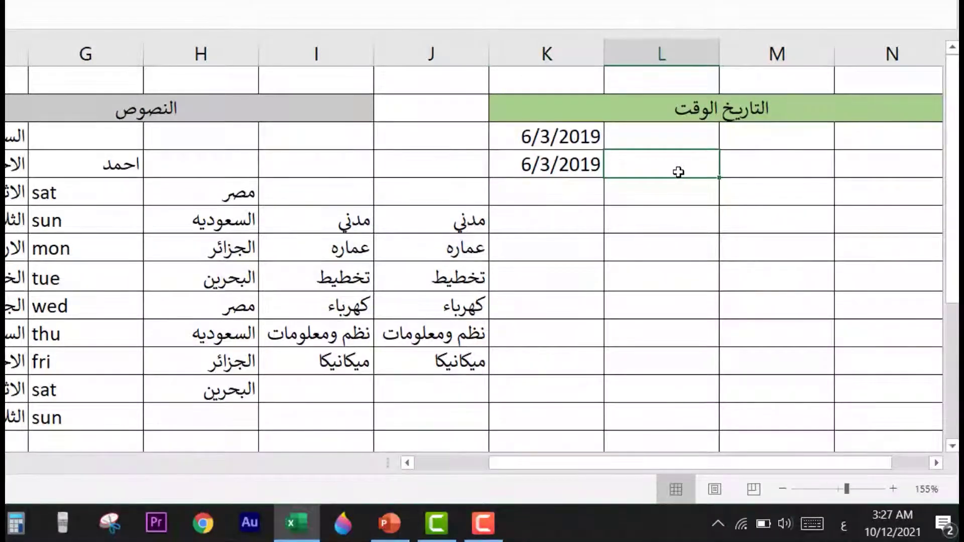
click(674, 198)
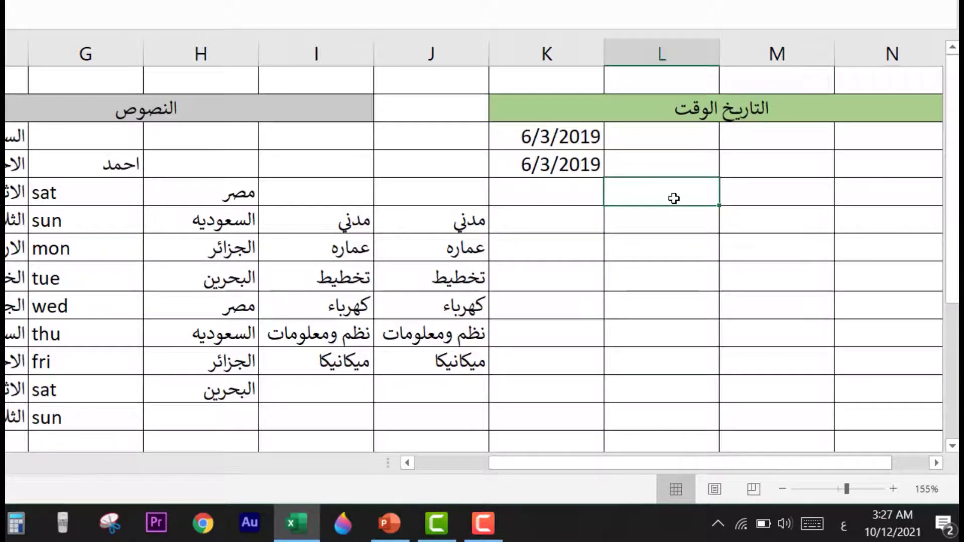
- Enter the time 15:15 in cell L6 and reselect the cell to view its stored value
click(678, 219)
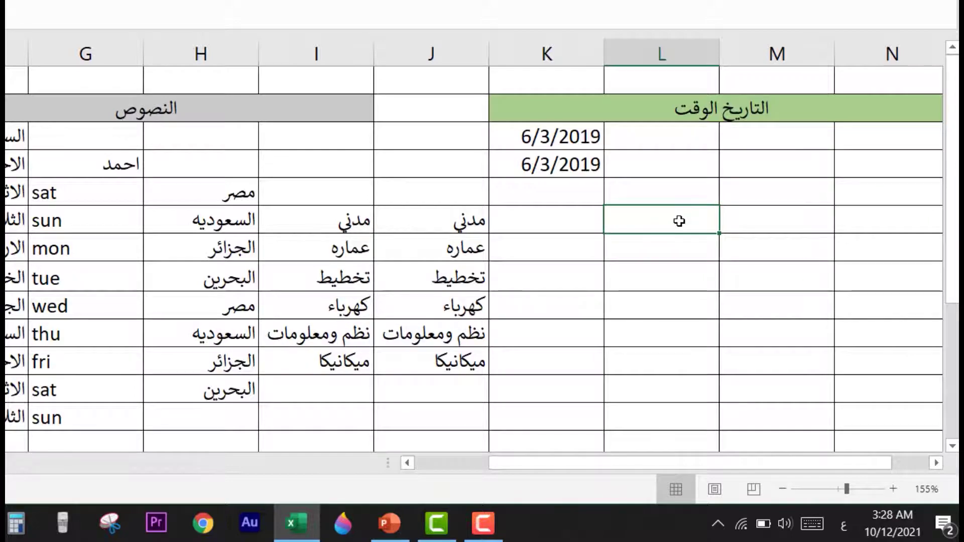
text(15:15)
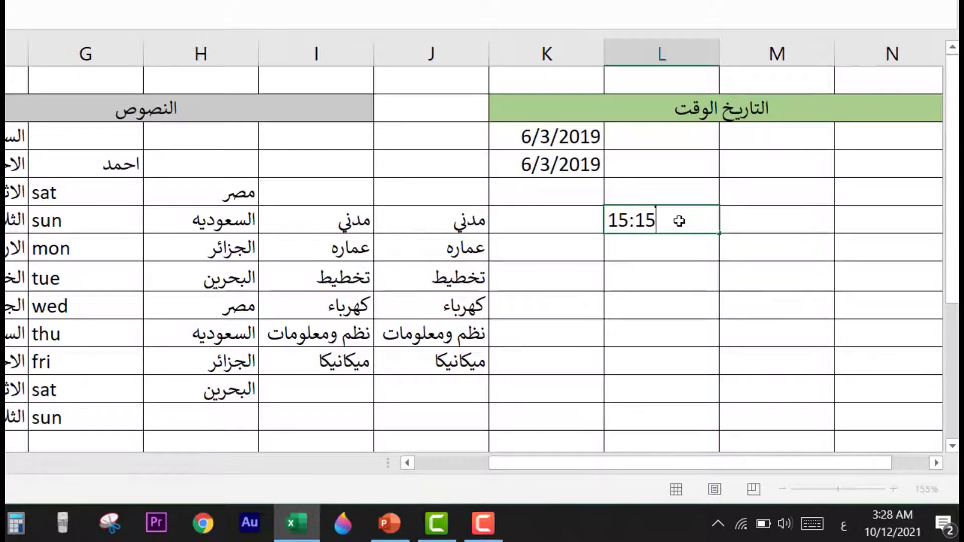
key(Return)
click(691, 231)
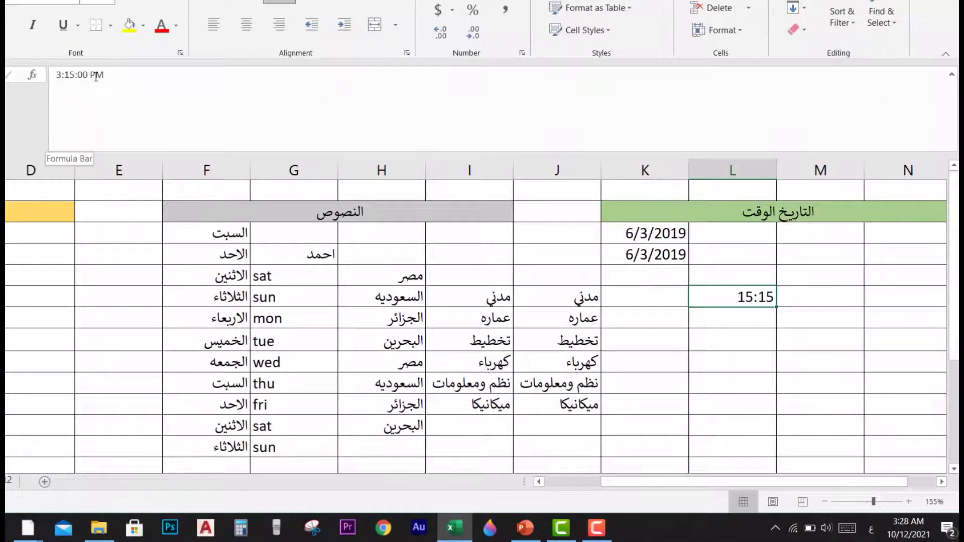
- Insert the current time as a static value in cell L7, below the 15:15 entry
click(753, 314)
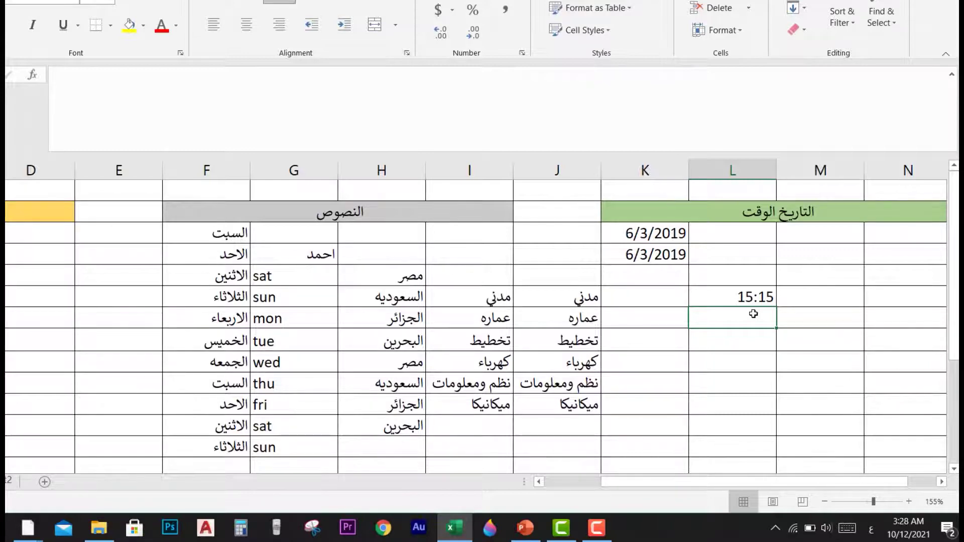
key(ctrl+shift+semicolon)
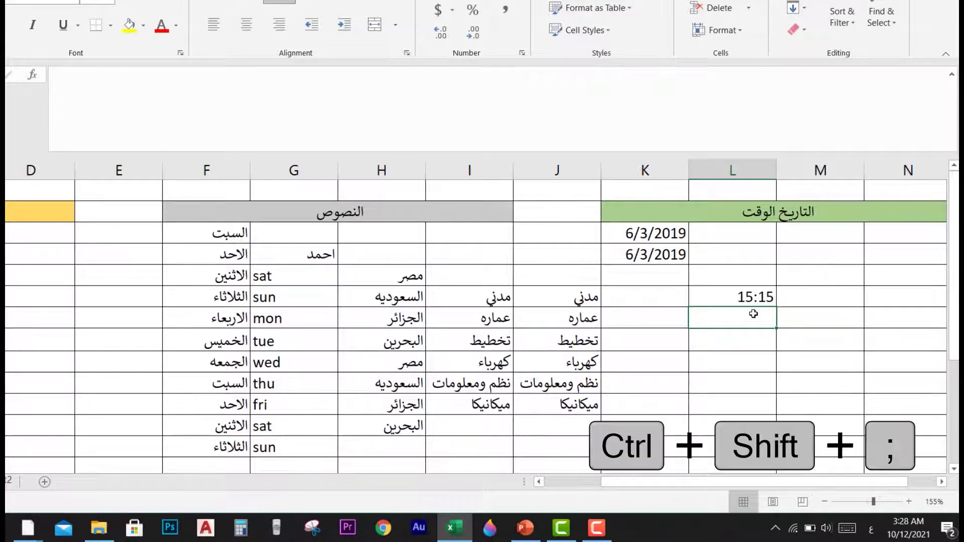
key(ctrl+shift+semicolon)
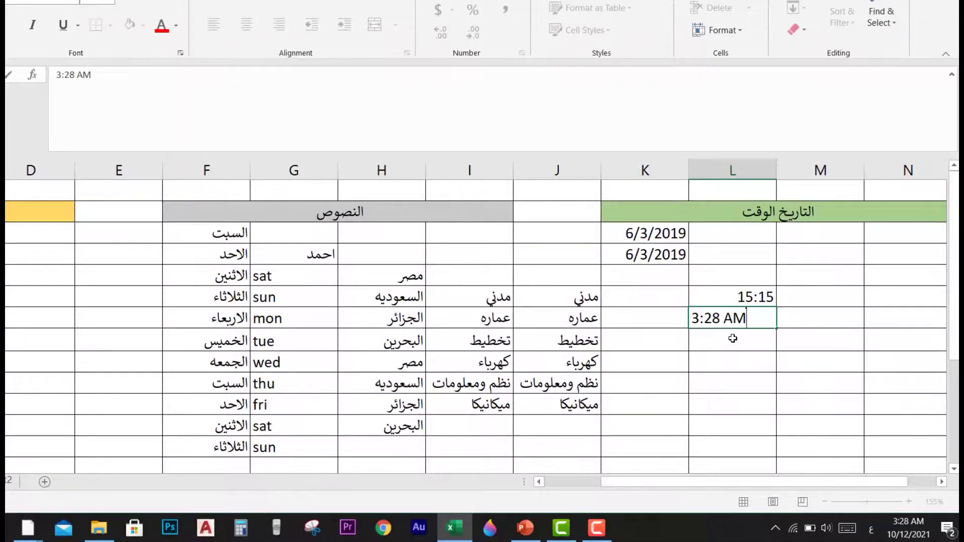
key(Return)
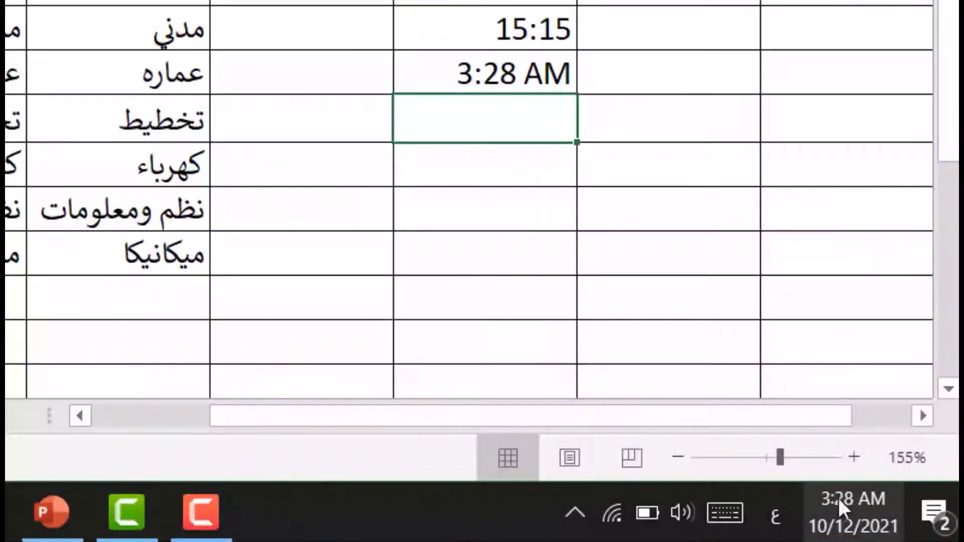
mouse_move(841, 502)
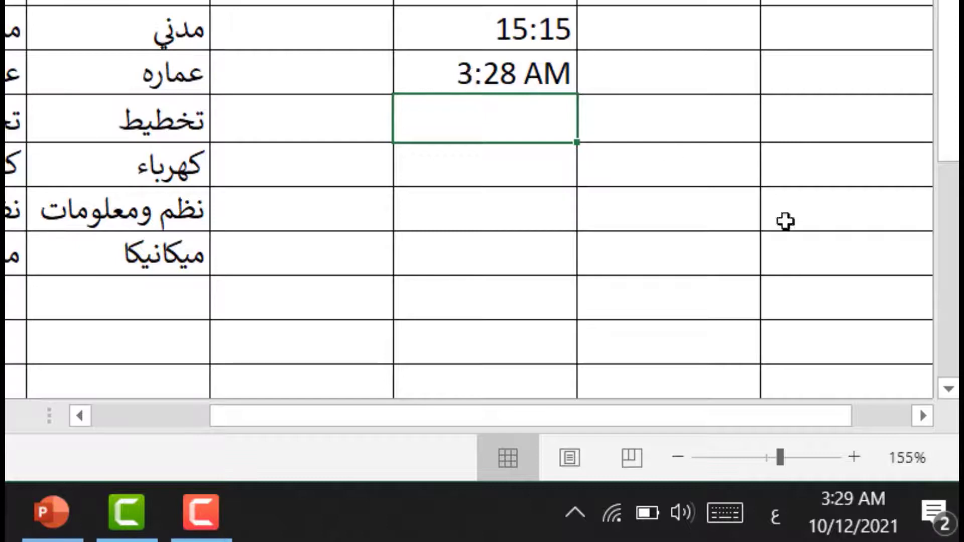
- On Sheet2, fill the branch name Sydney from A3 down to A16 and zoom out slightly
mouse_move(848, 530)
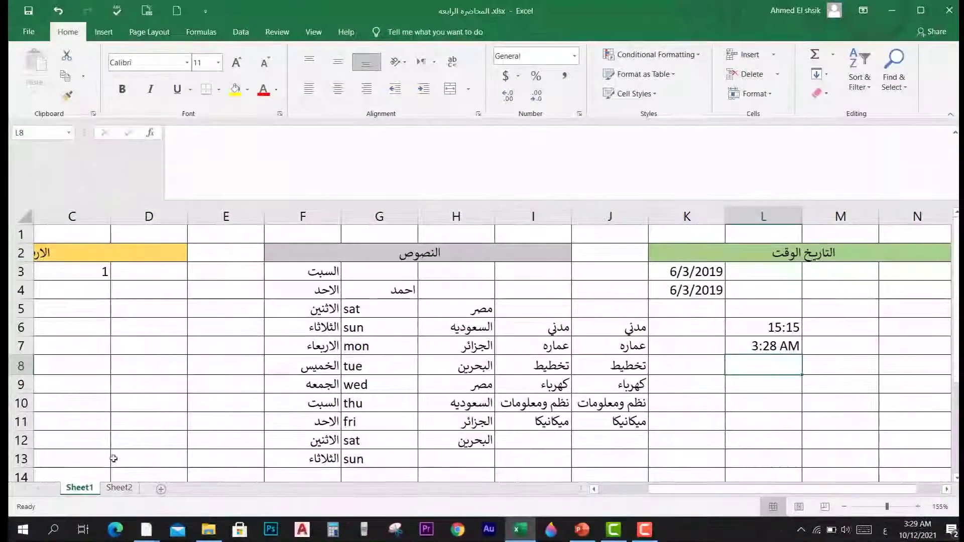
click(114, 488)
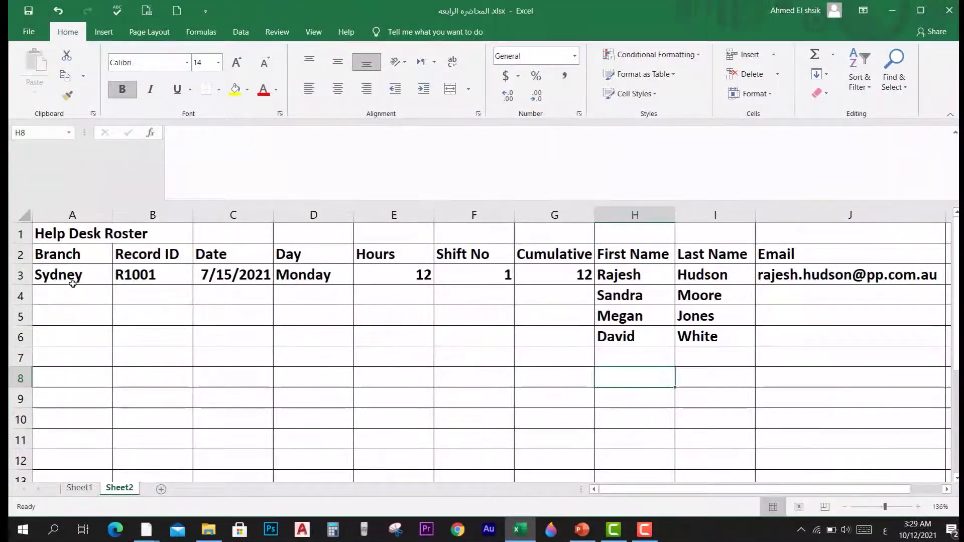
click(73, 276)
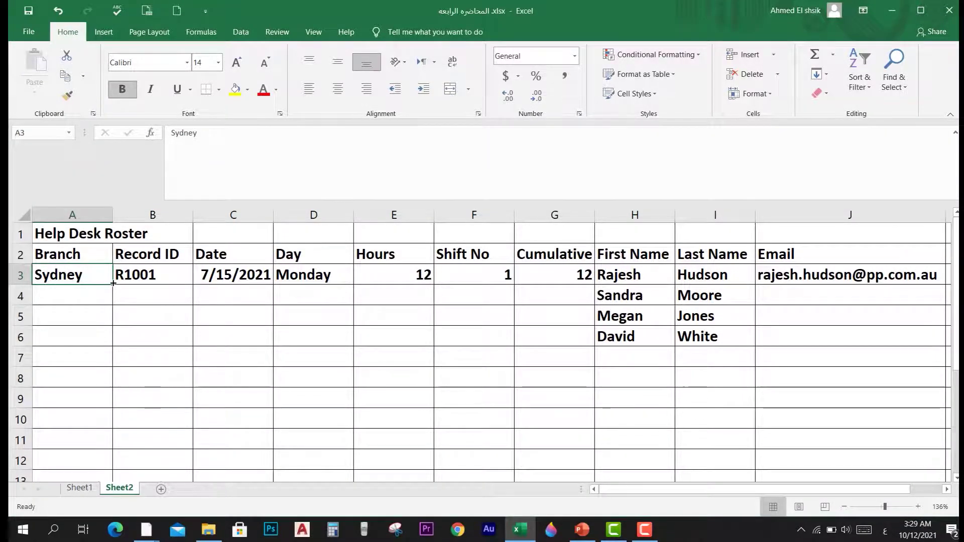
drag(114, 283, 111, 408)
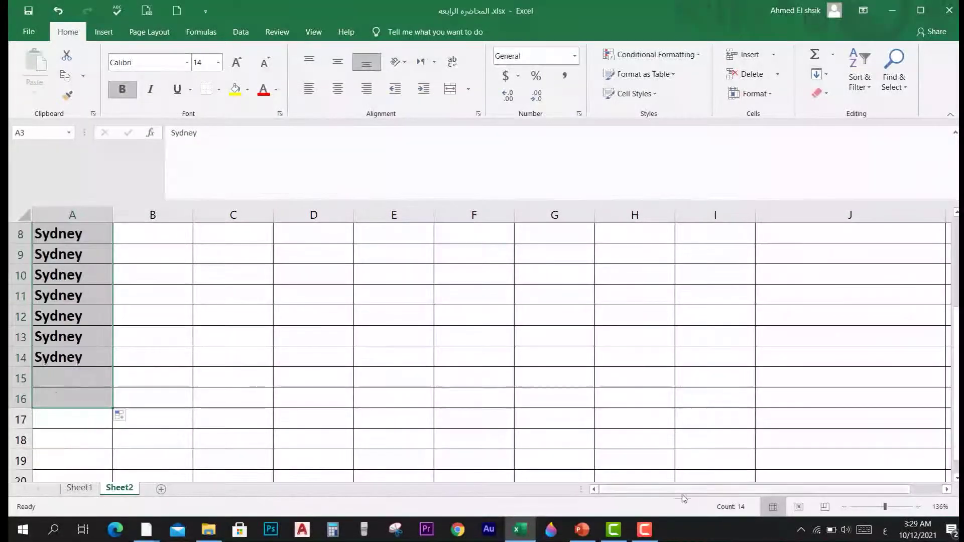
drag(885, 507, 879, 506)
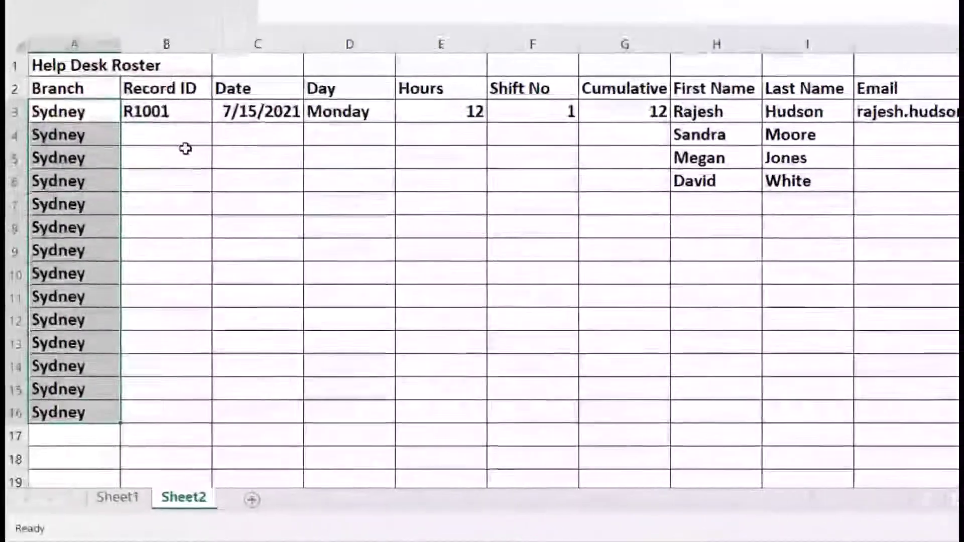
- Autofill the Record ID from B3 down to B16, trying Copy Cells before setting the fill back to Fill Series
click(113, 256)
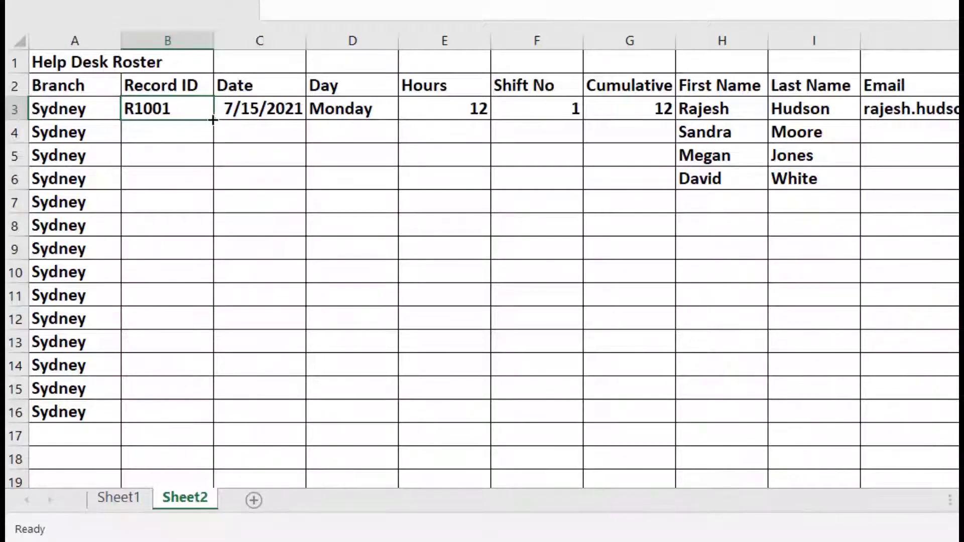
drag(213, 120, 195, 425)
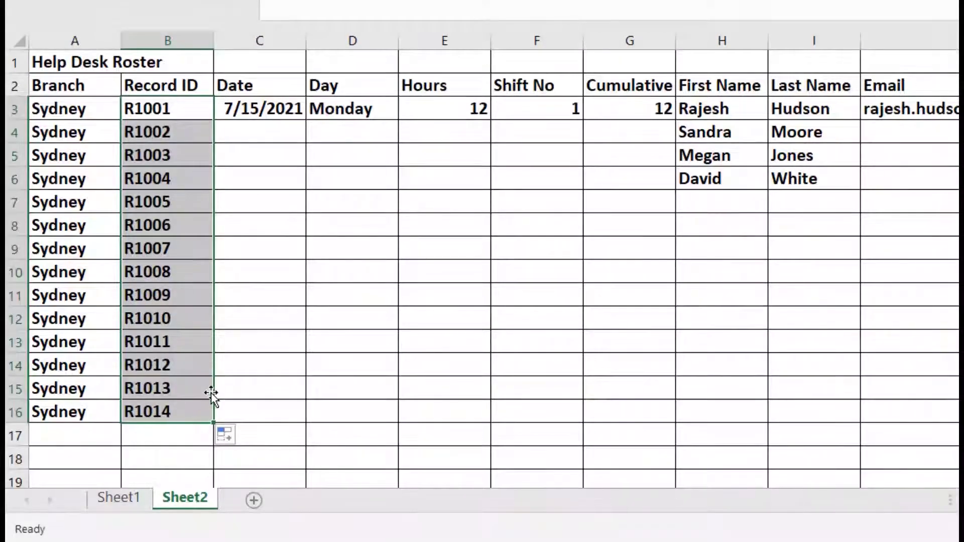
click(244, 439)
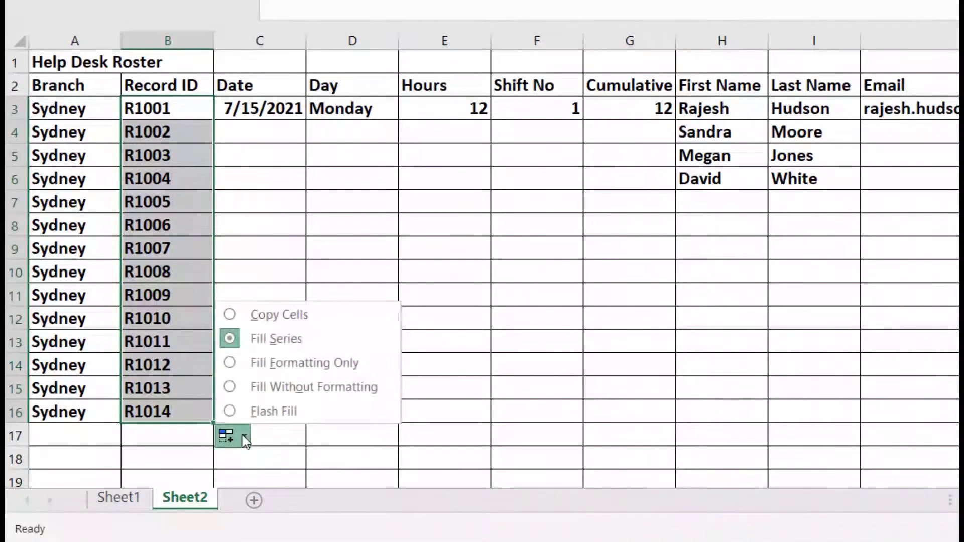
click(281, 316)
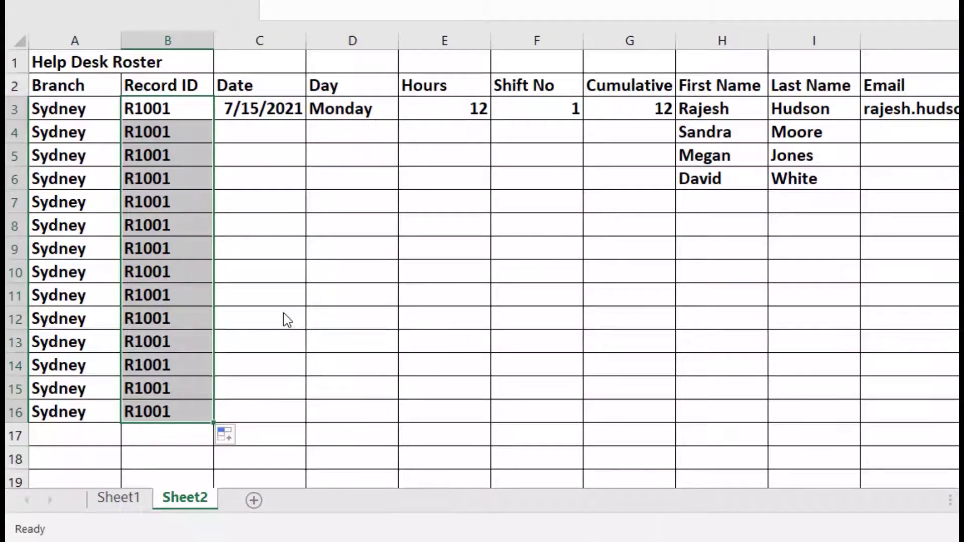
click(224, 432)
click(279, 341)
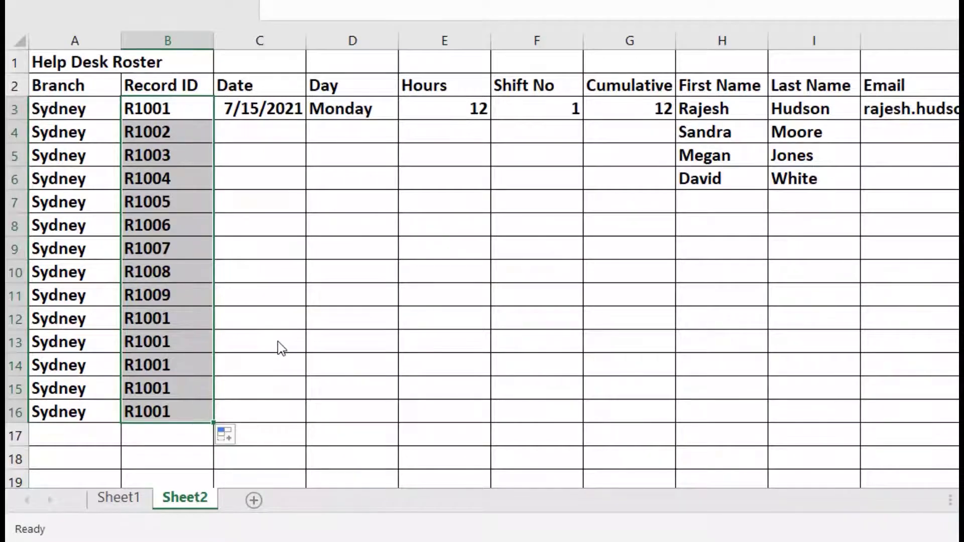
- Try filling Date, Day and Hours from C3:E3 down to row 16, switch the fill to Copy Cells, and undo it
click(260, 116)
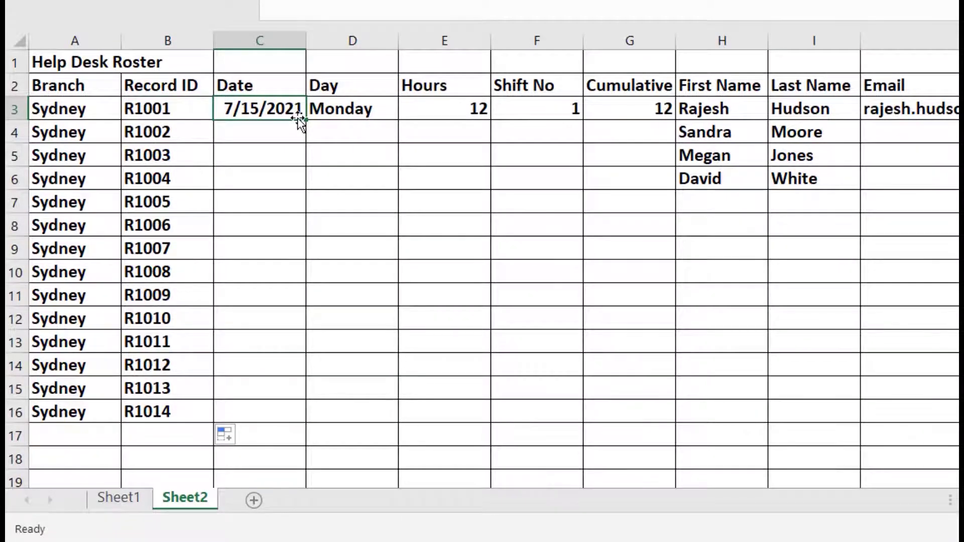
click(333, 105)
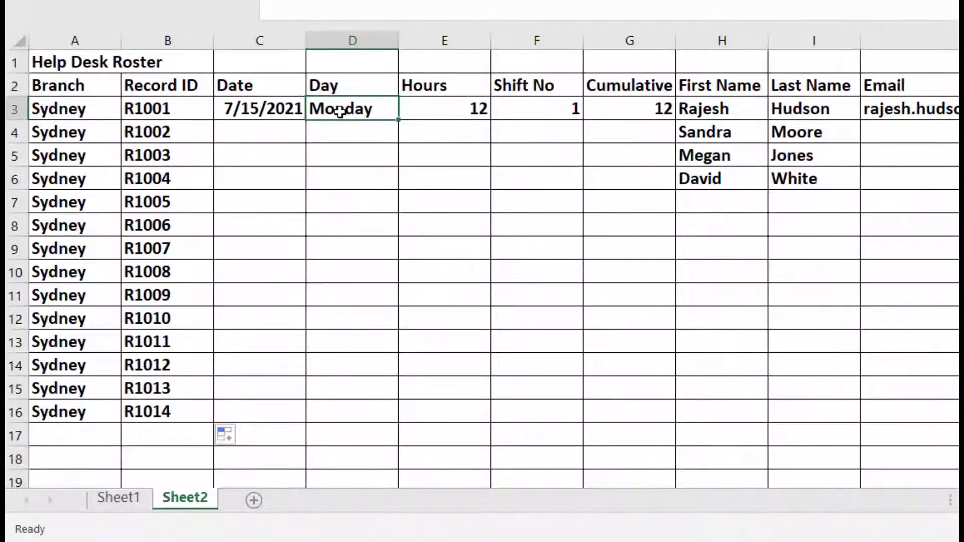
click(439, 107)
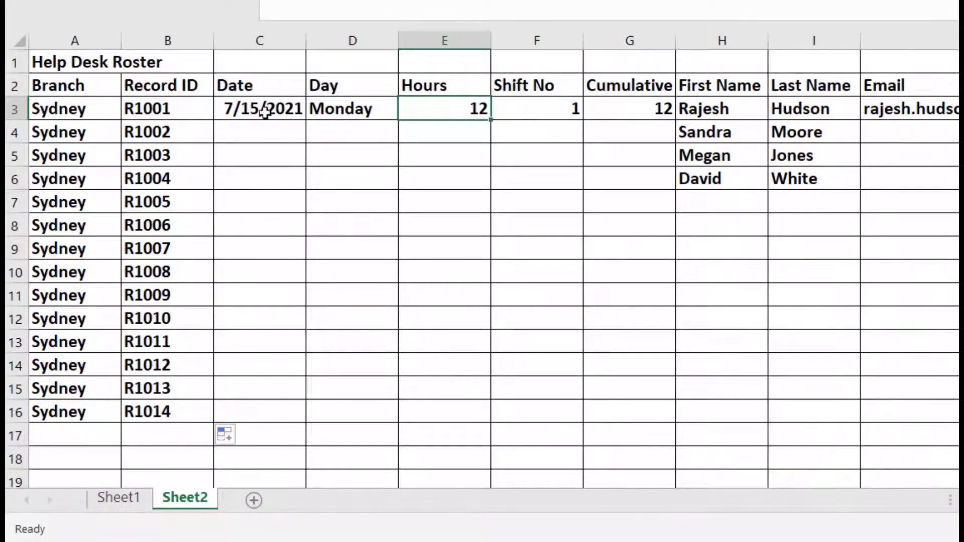
drag(264, 111, 460, 420)
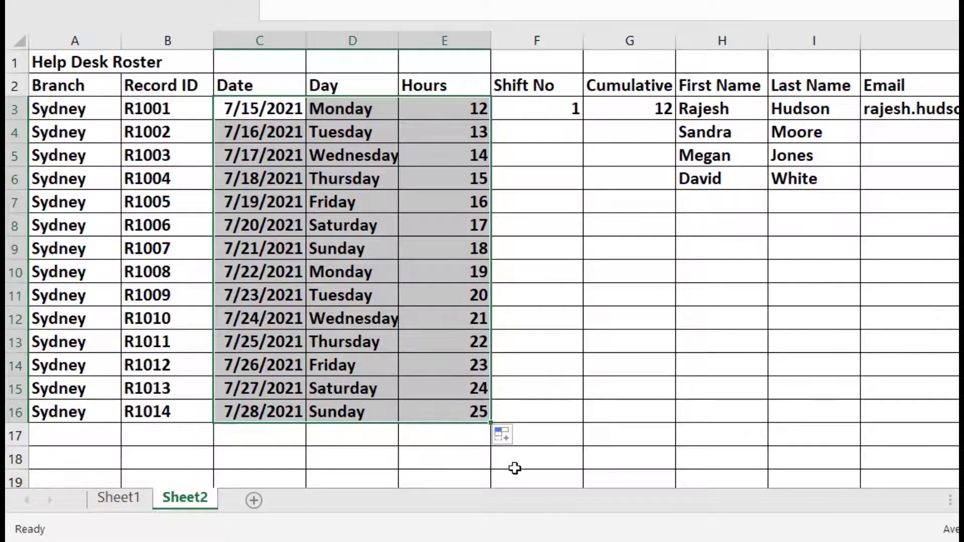
click(504, 435)
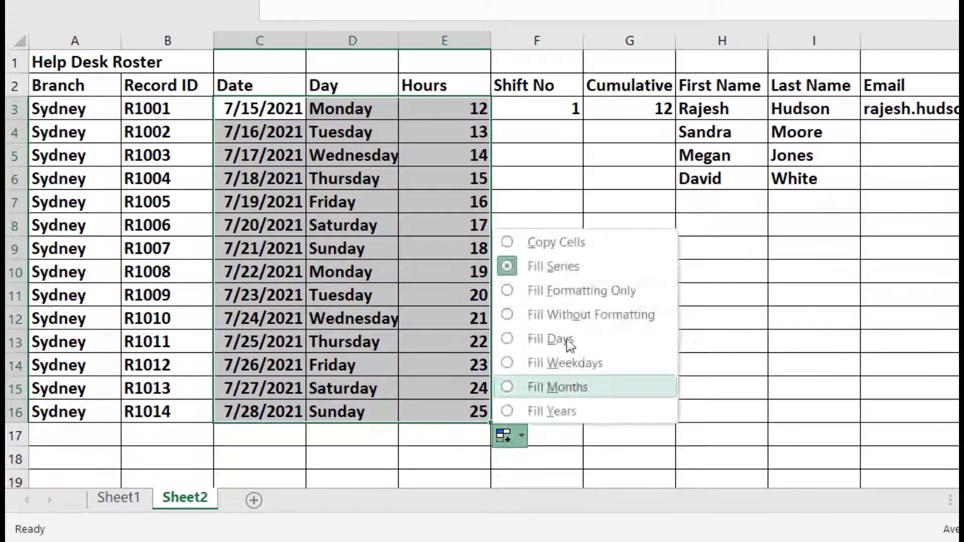
click(579, 246)
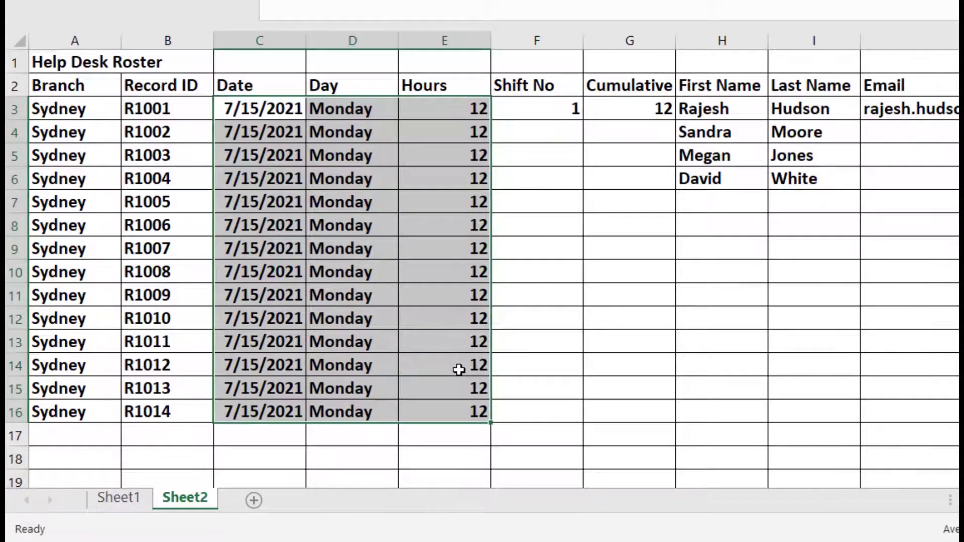
key(ctrl+z)
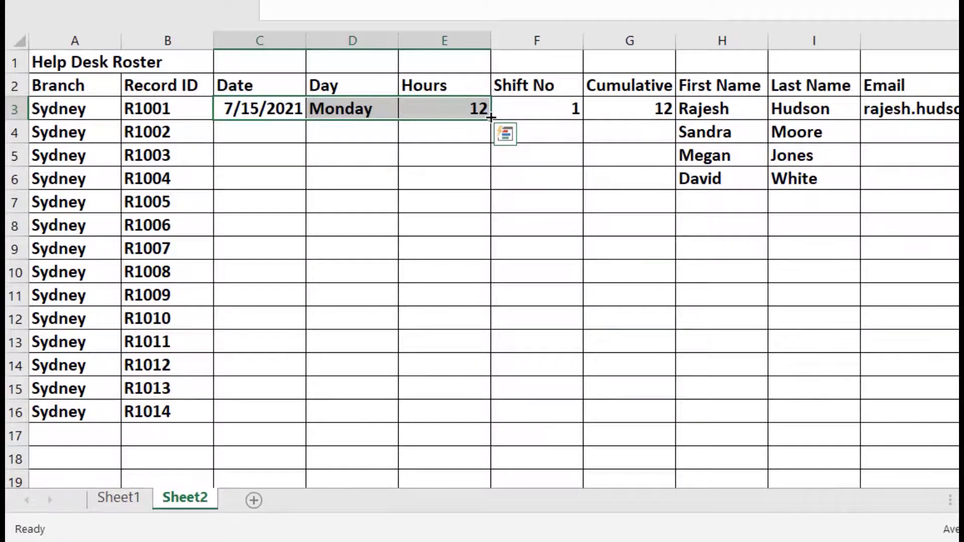
- Autofill C3:E3 as a series down to row 16, and copy the Shift No and Cumulative values from F3:G3 down to row 16
double_click(491, 117)
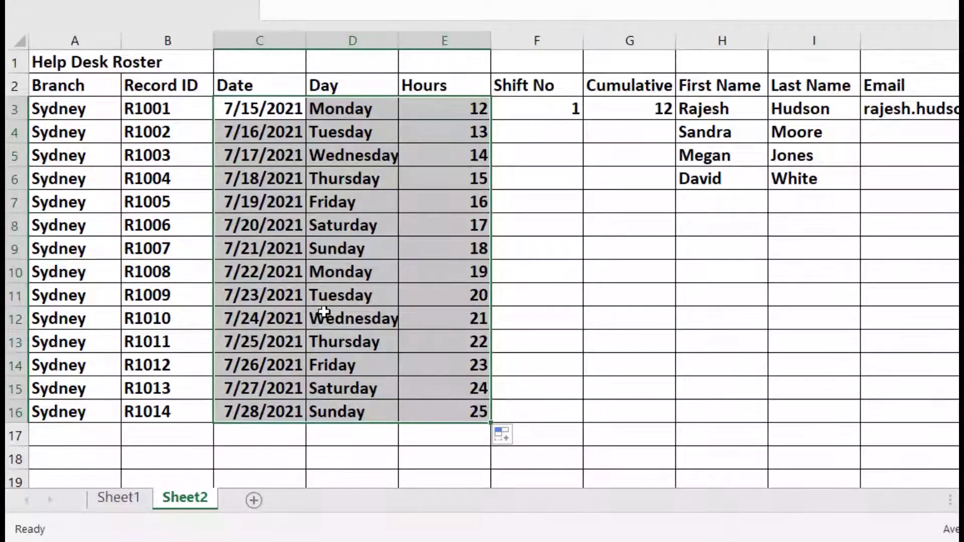
click(536, 106)
drag(536, 105, 658, 107)
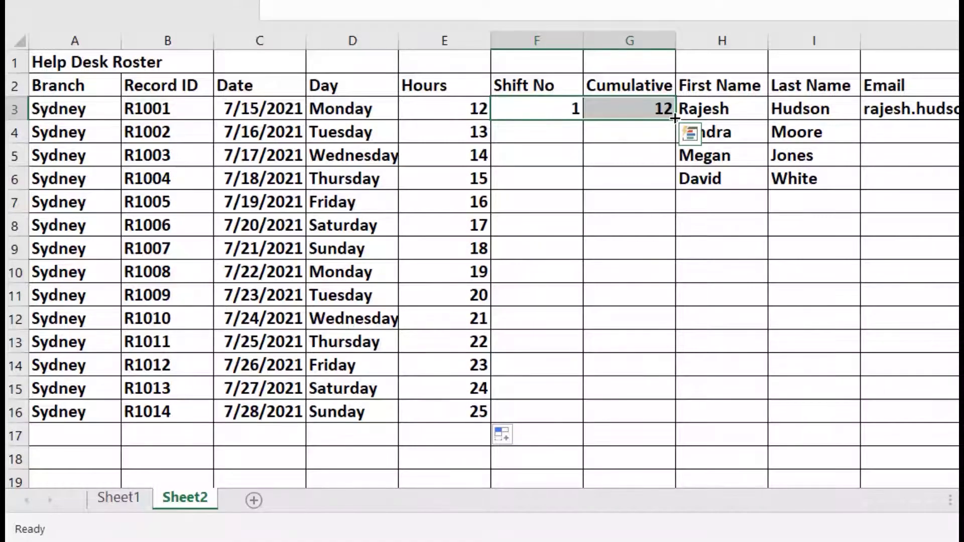
double_click(674, 118)
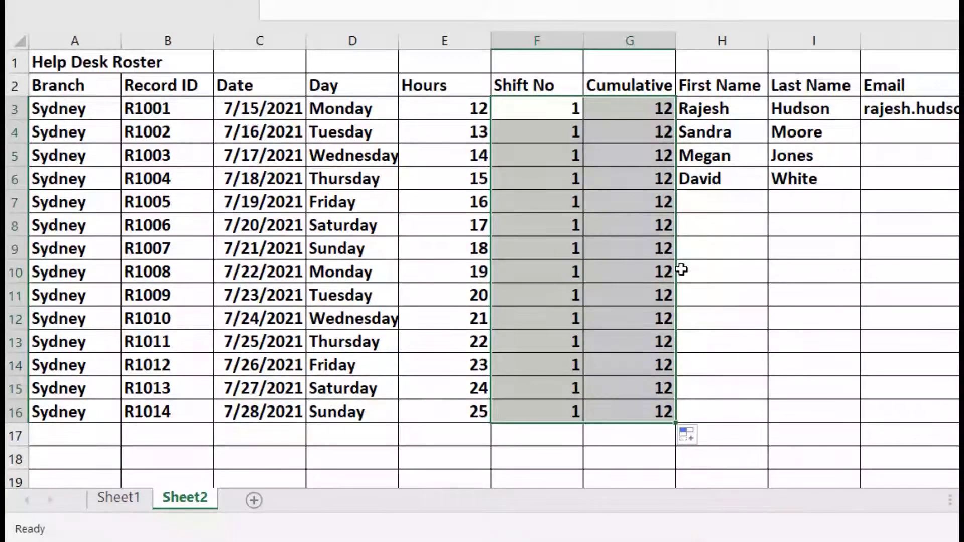
- Repeat the four first and last names in H3:I6 down to row 16 by copying the cells
click(740, 116)
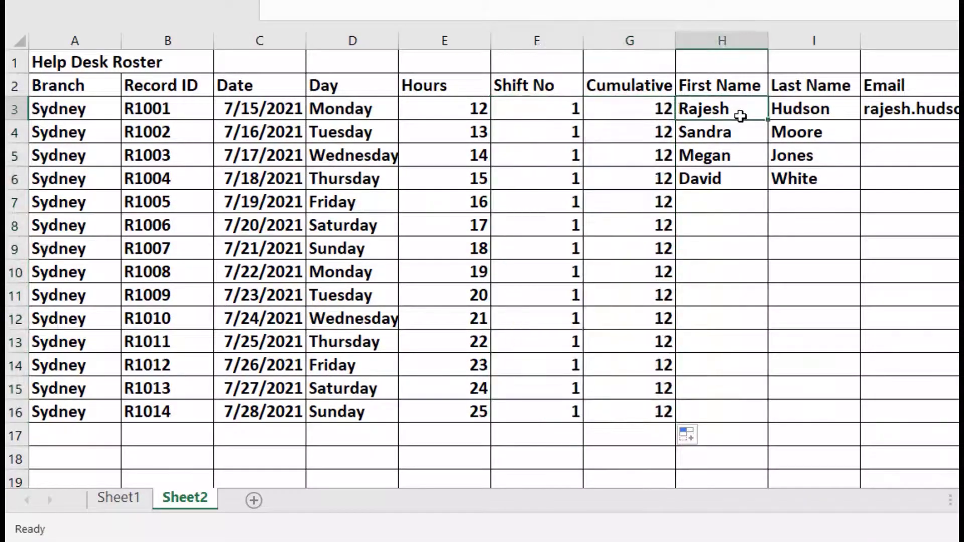
drag(735, 106, 862, 419)
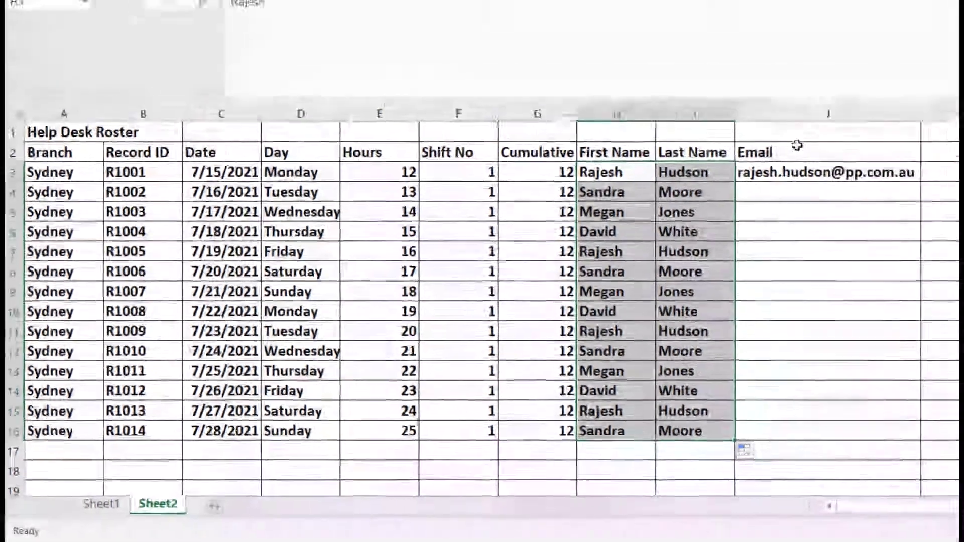
- Fill the Email column from J3 down to J16 and switch the fill to Flash Fill
click(931, 87)
click(931, 111)
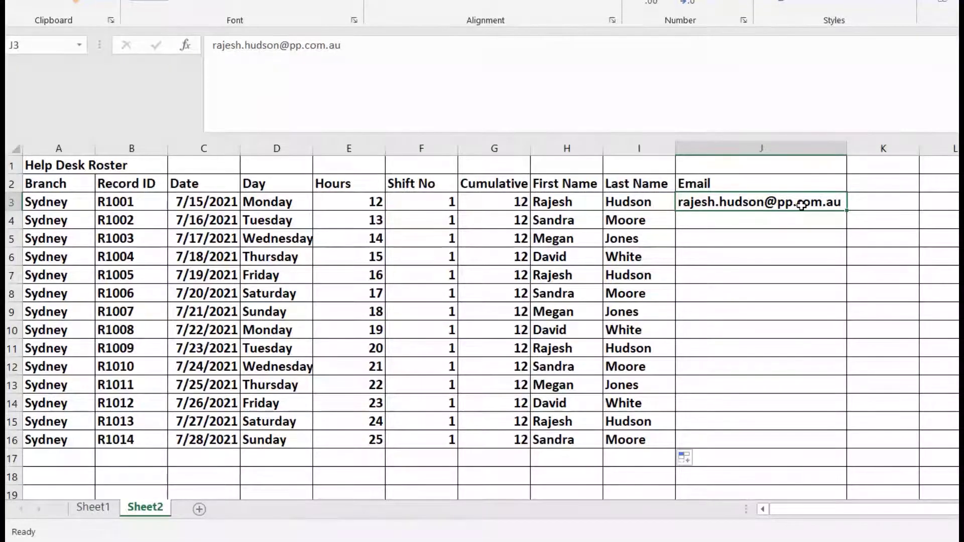
double_click(848, 211)
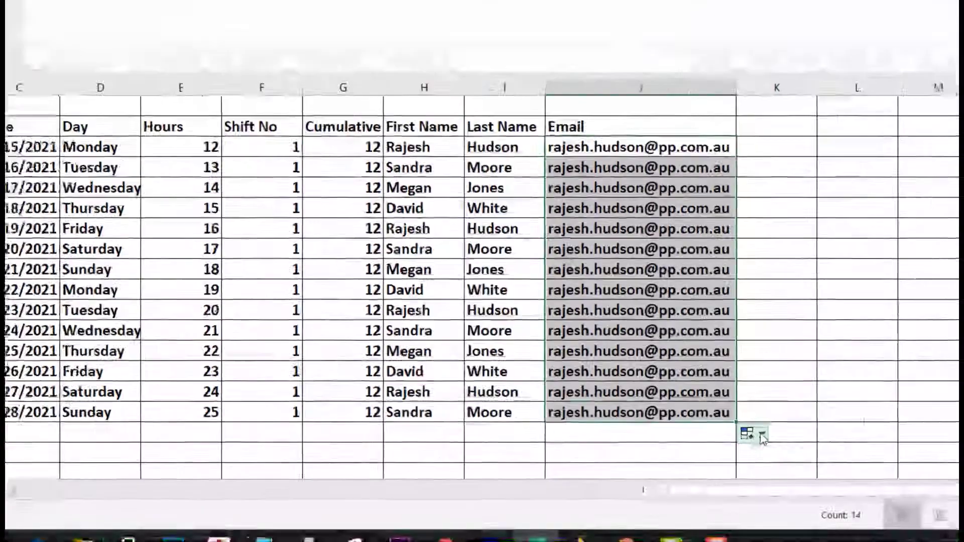
click(763, 436)
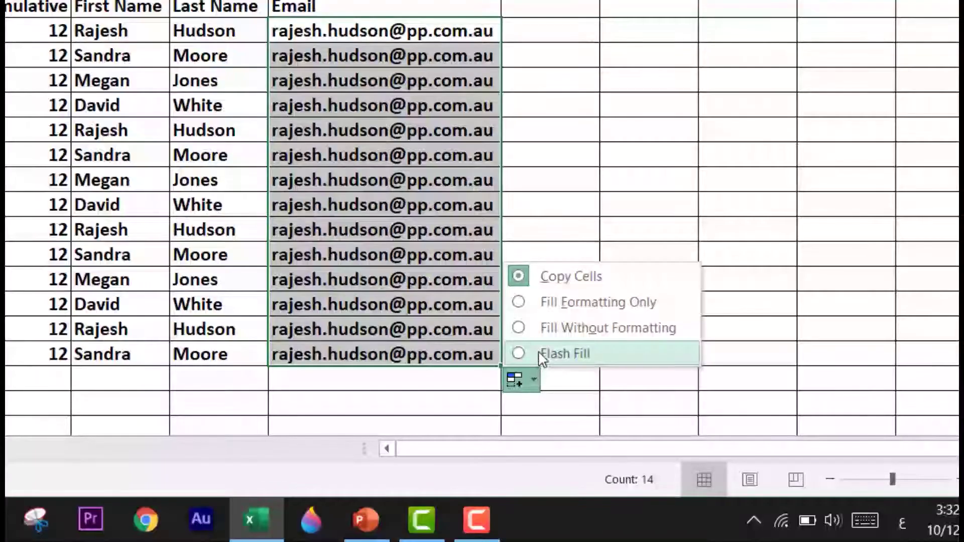
click(543, 357)
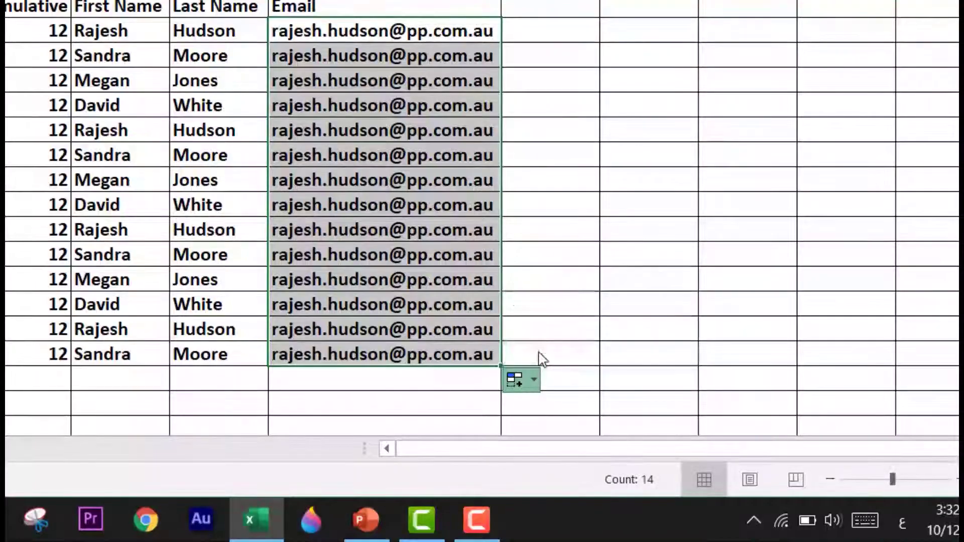